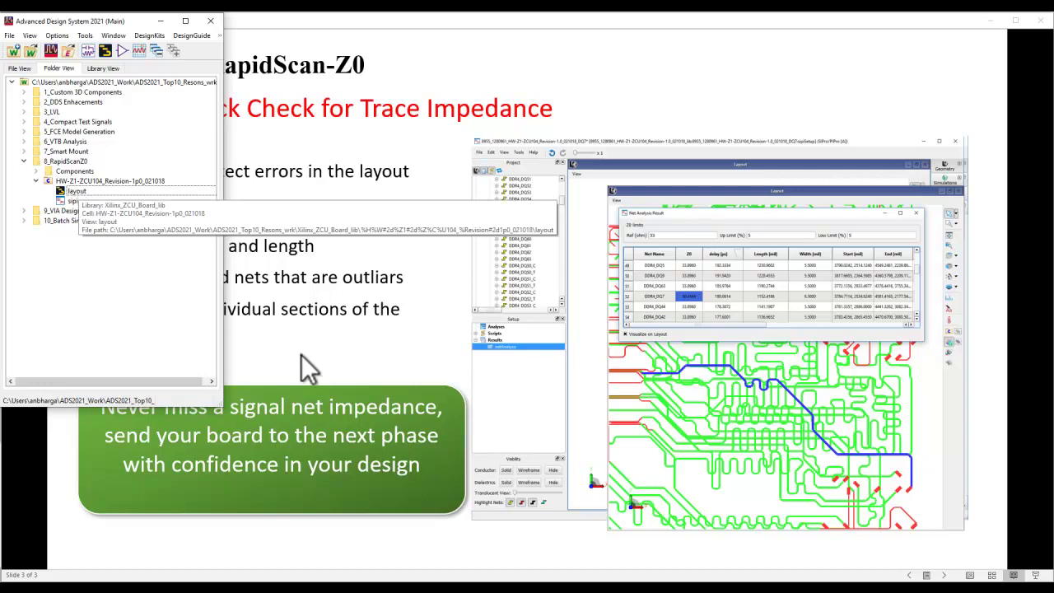
- Examine the source file types available for importing a board design, then cancel the import
left_click(10, 35)
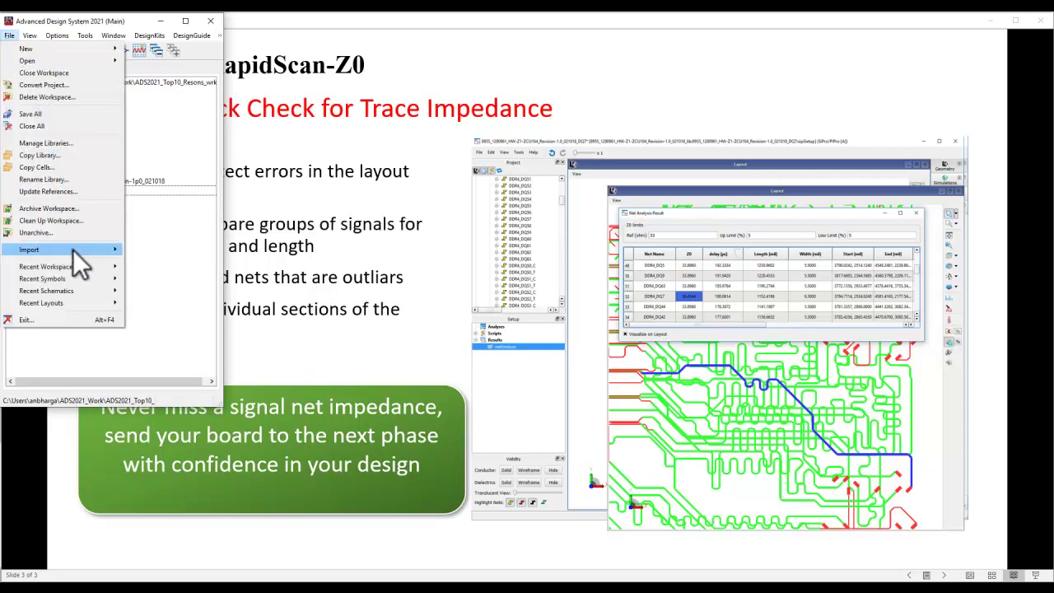
mouse_move(75, 248)
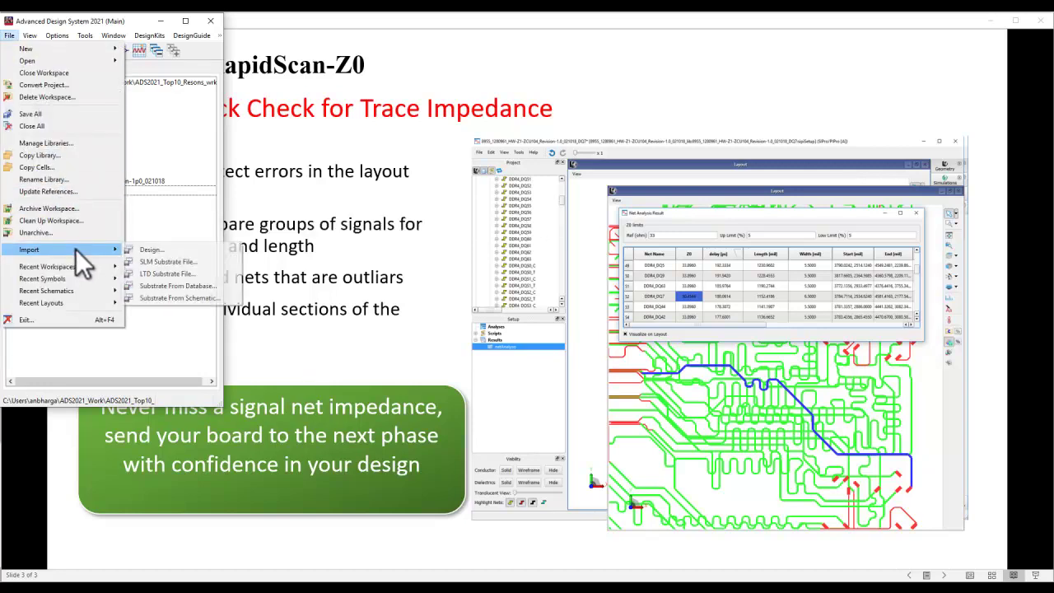
left_click(164, 251)
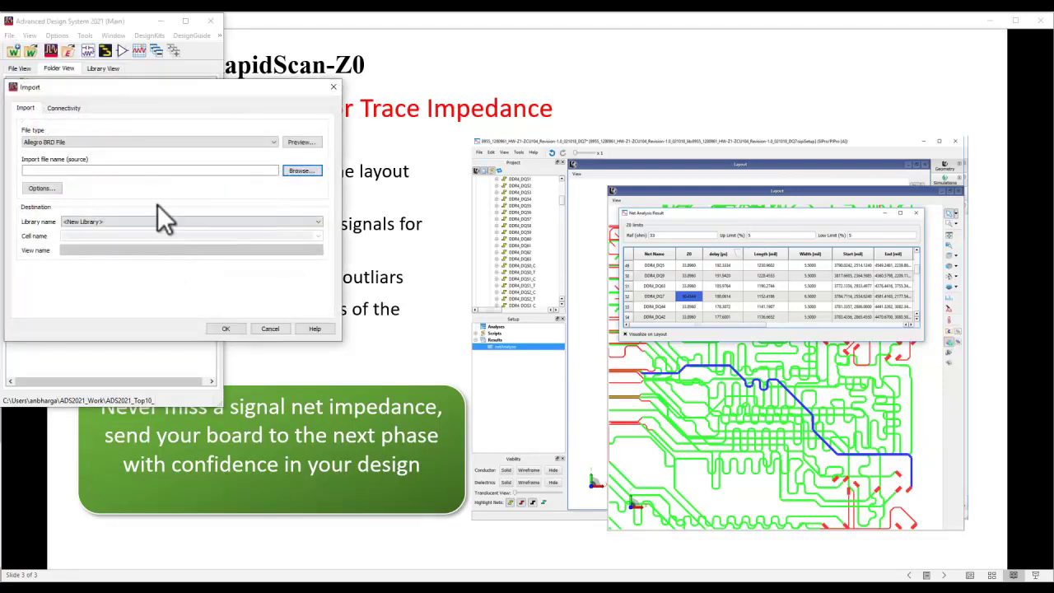
left_click(75, 142)
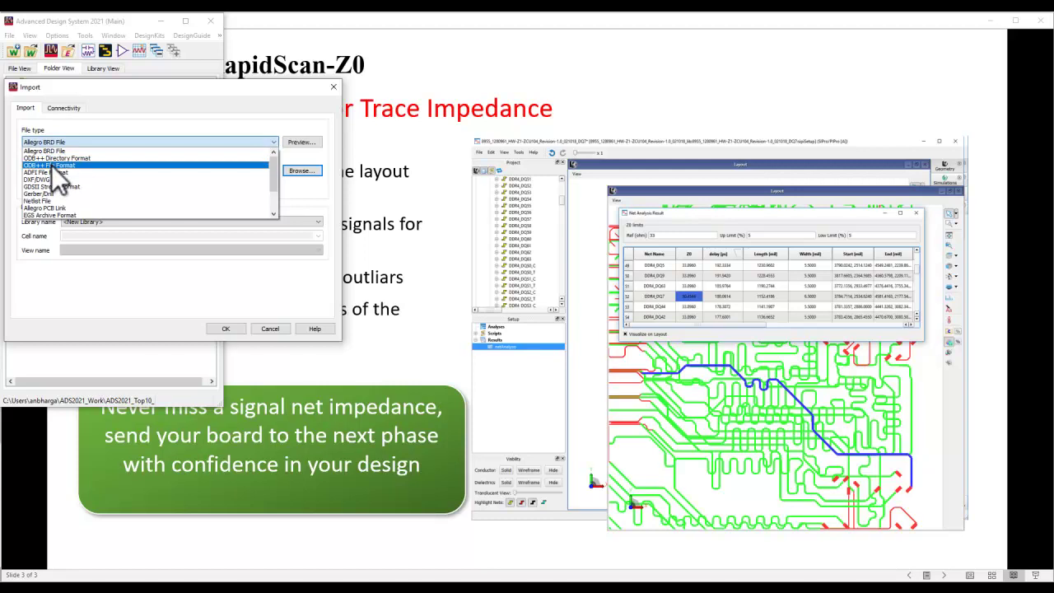
left_click(122, 127)
left_click(265, 328)
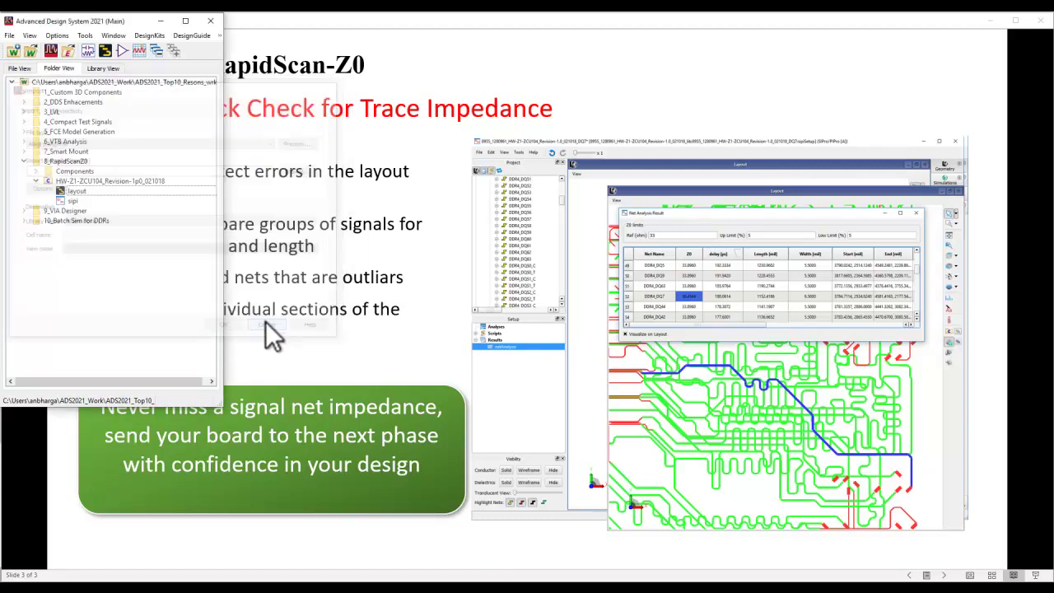
- Switch to the SIPro/PIPro window showing the HW-Z1-ZCU104 board and rotate the 3D layout
left_click(476, 587)
left_click(488, 563)
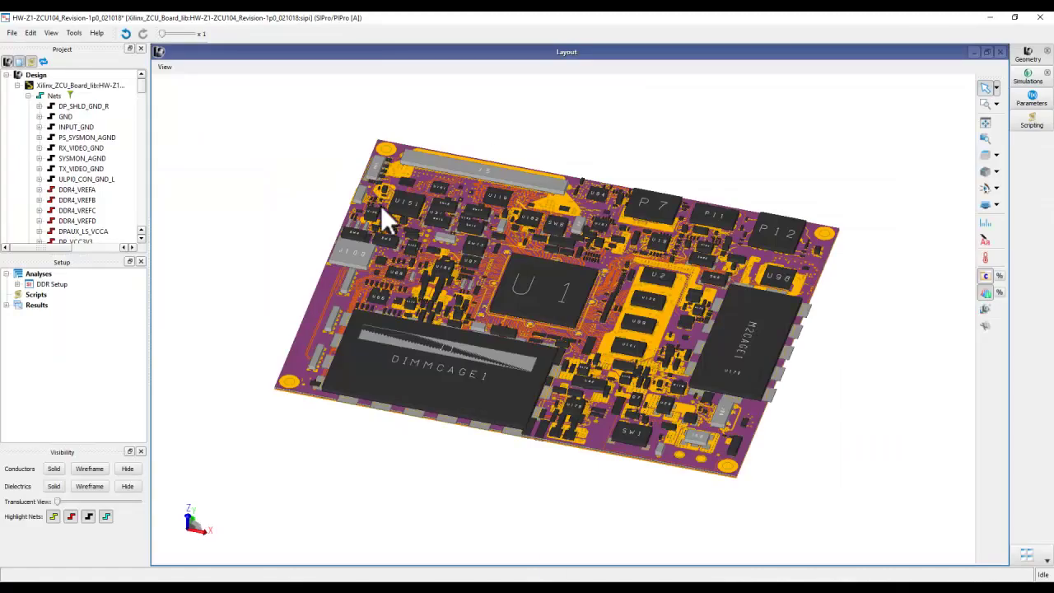
left_click_drag(578, 392, 363, 380)
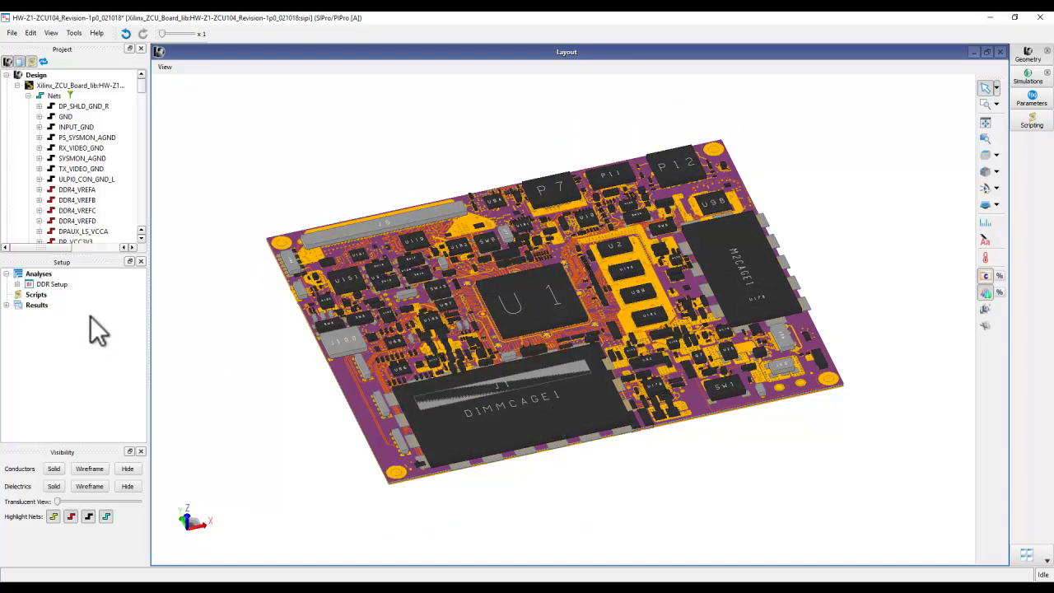
- Check which new analysis types can be added to the Analyses setup, without creating one
right_click(42, 274)
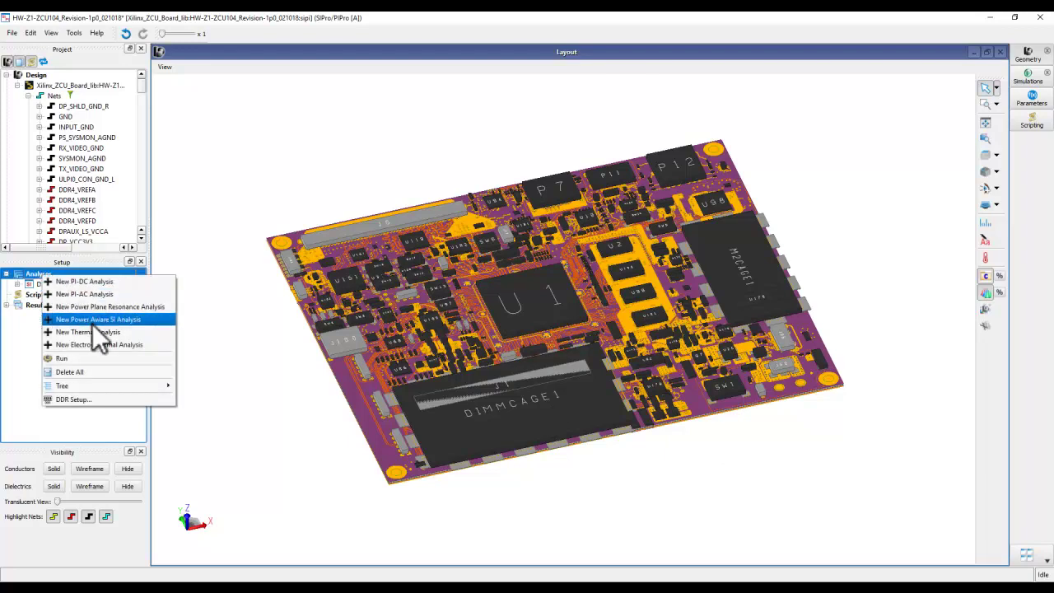
left_click(256, 332)
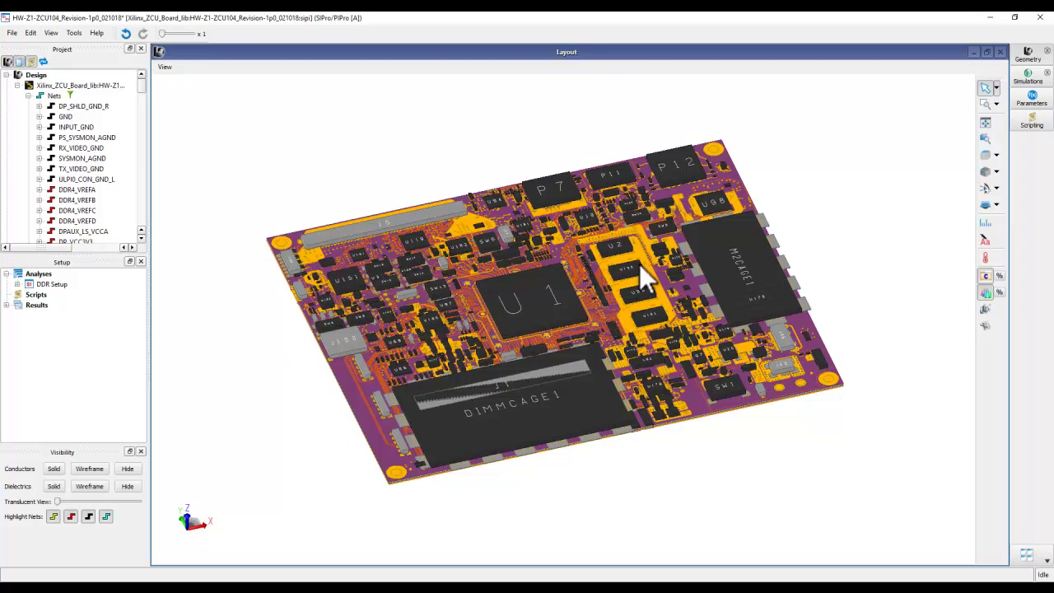
mouse_move(631, 349)
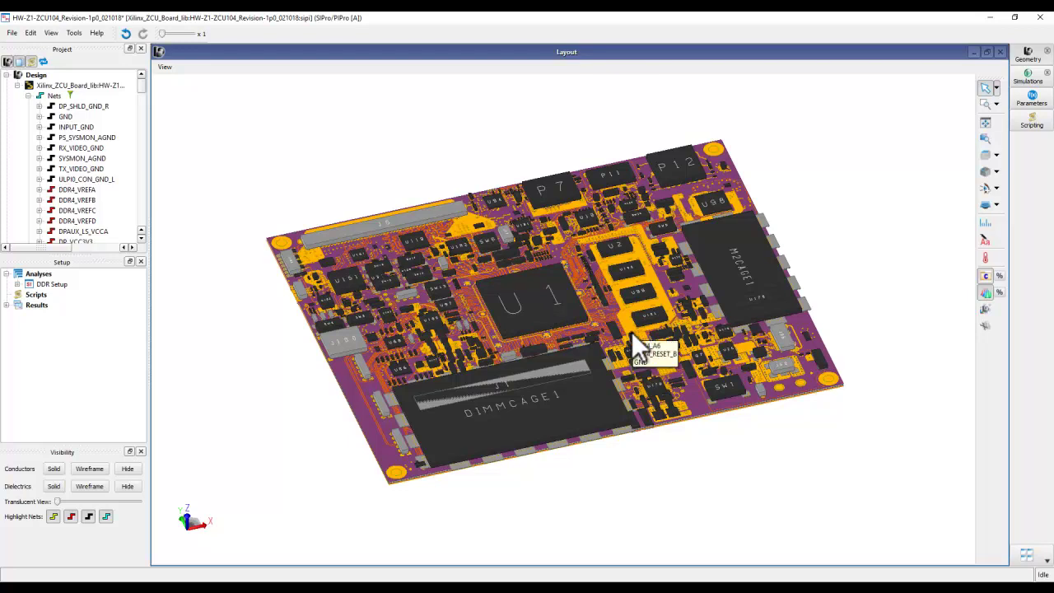
- Filter the design's Nets list by "dq"
left_click(70, 93)
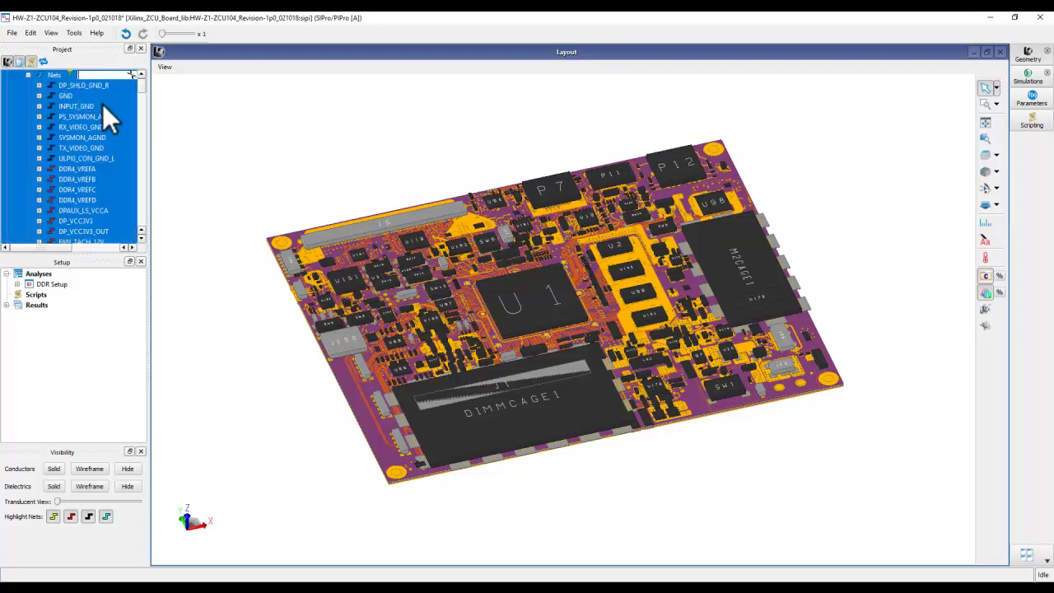
left_click(91, 75)
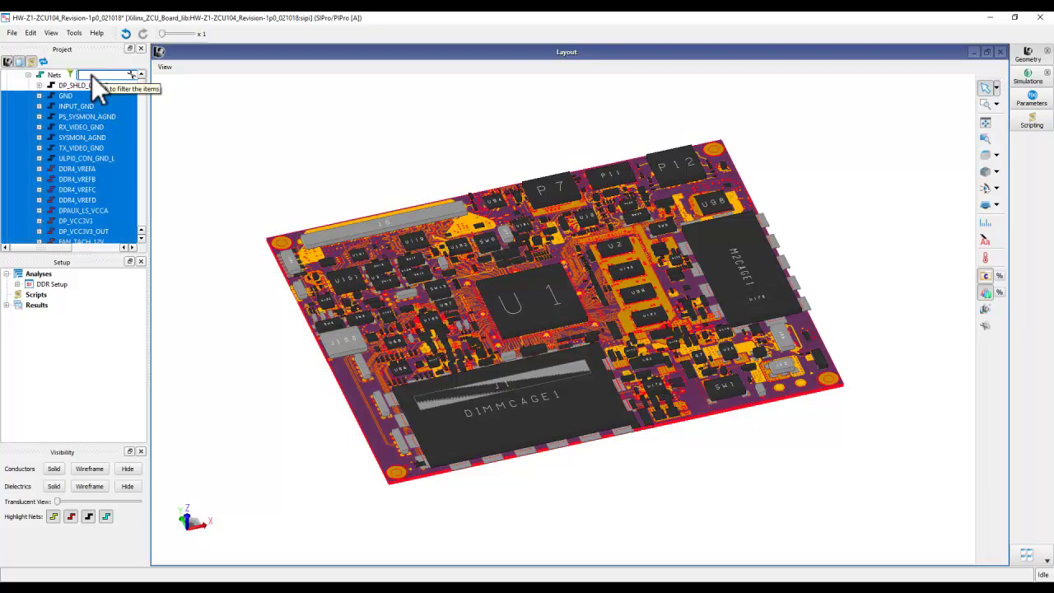
left_click(69, 74)
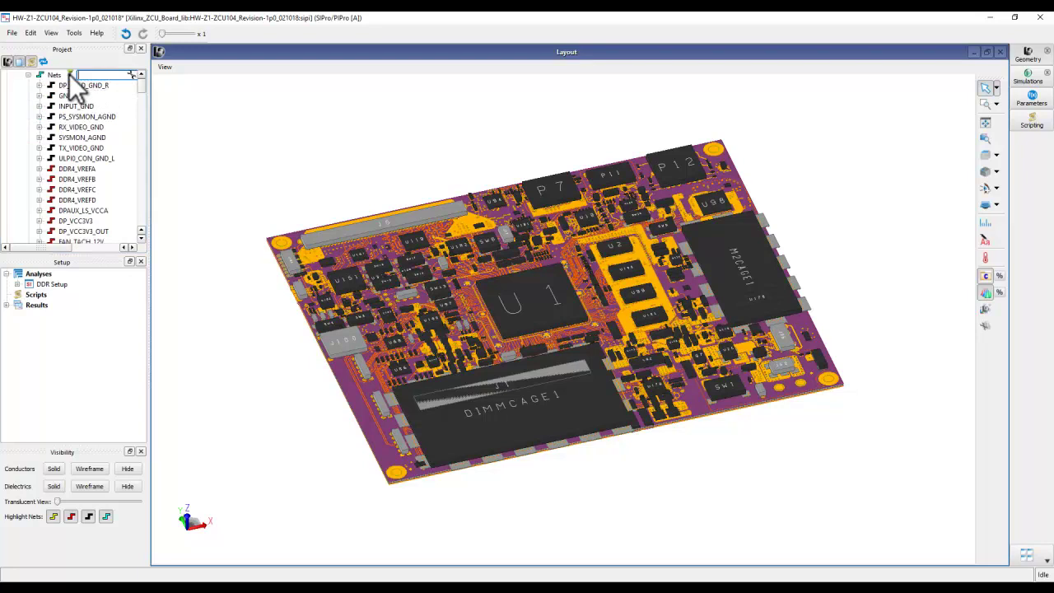
type("dq")
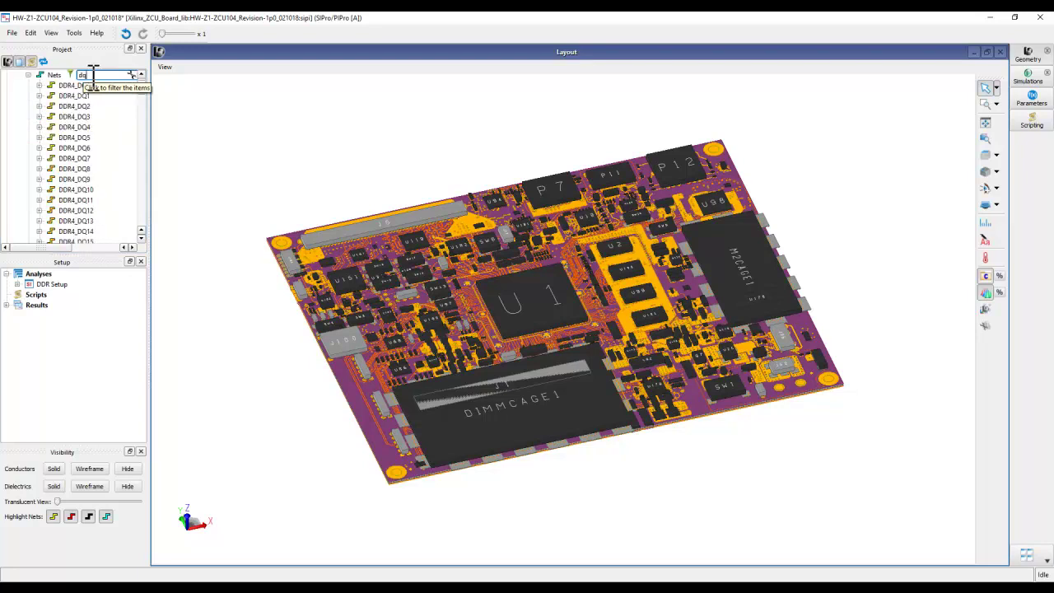
- Select the data nets DDR4_DQ0 through DDR4_DQ63 in the filtered list
left_click(83, 87)
scroll(84, 166, "down", 18)
scroll(84, 166, "down", 1)
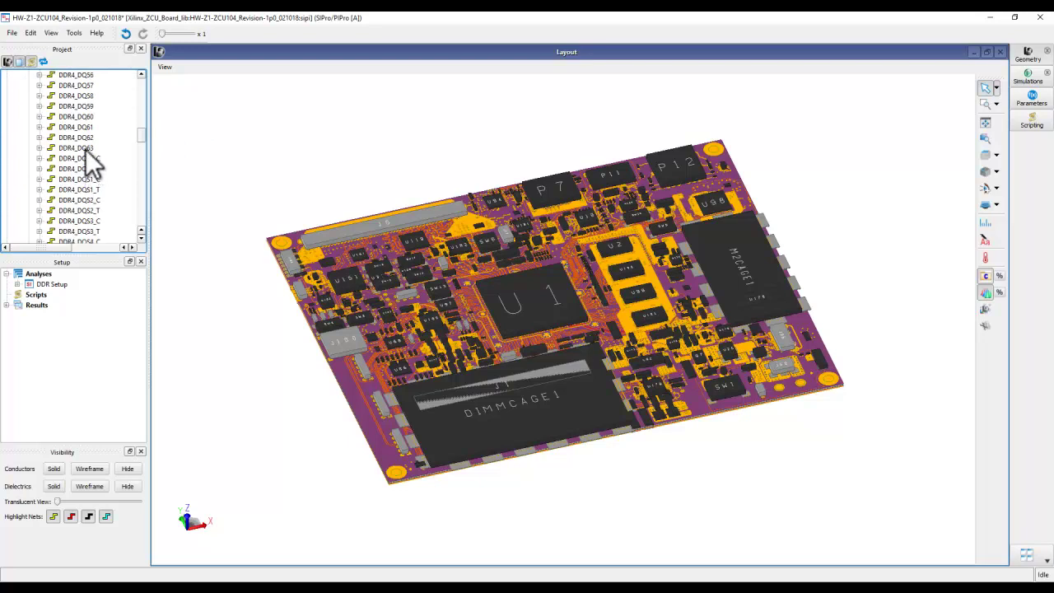
left_click(85, 149, "shift")
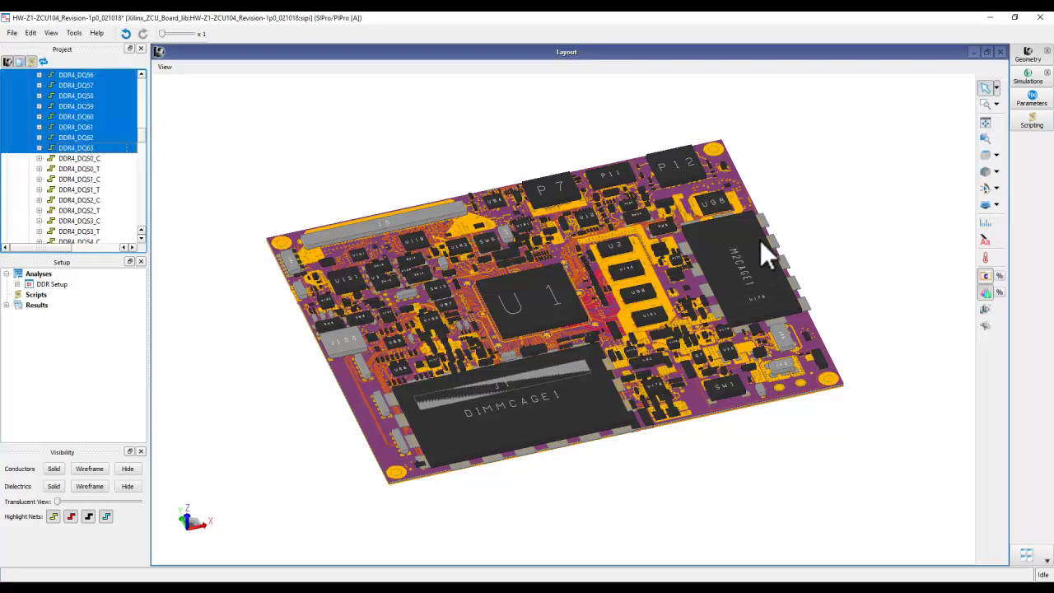
- Hide the board components and the remaining conductors so the layout shows only the selected DQ nets up close
left_click(986, 276)
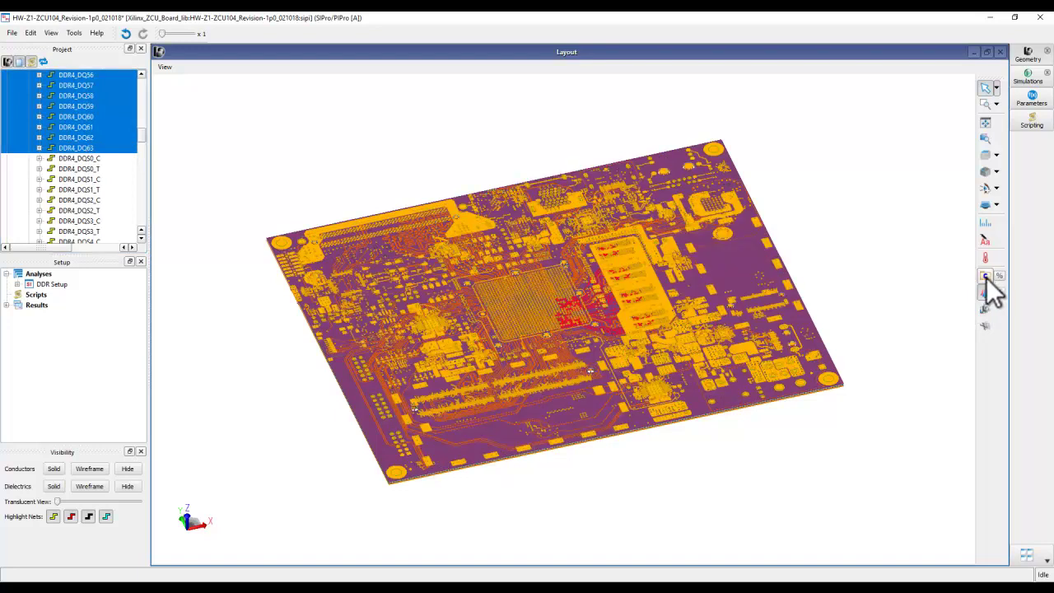
left_click(86, 471)
scroll(592, 301, "up", 5)
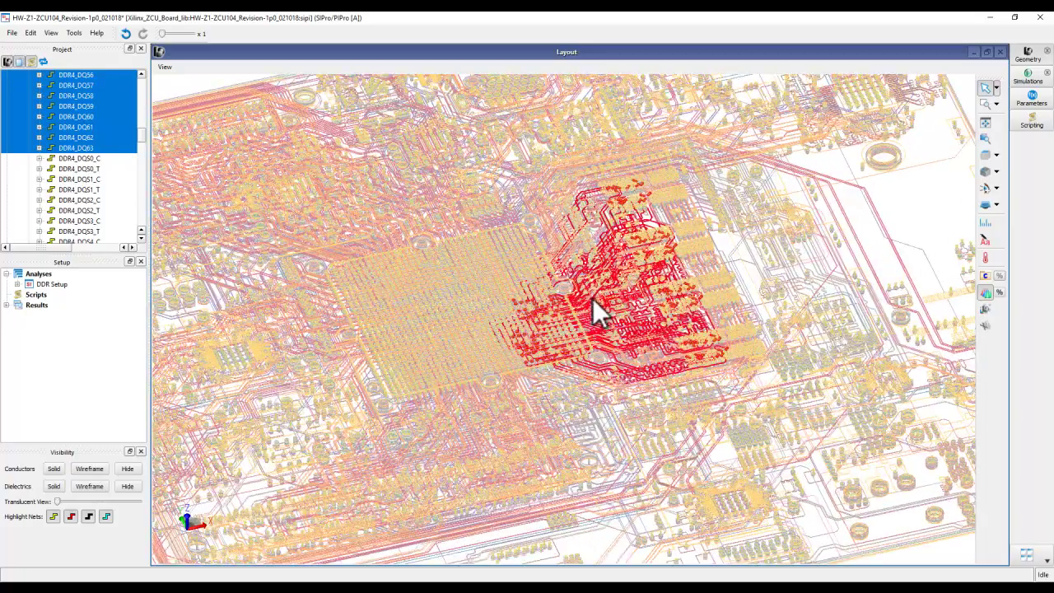
scroll(637, 309, "up", 2)
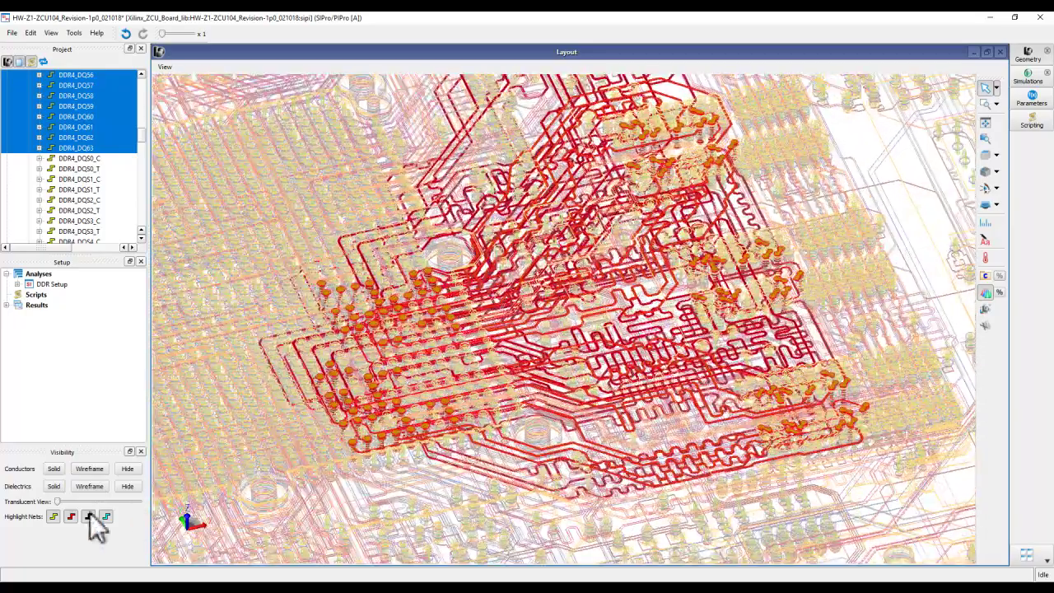
left_click(121, 471)
middle_click_drag(643, 423, 624, 398)
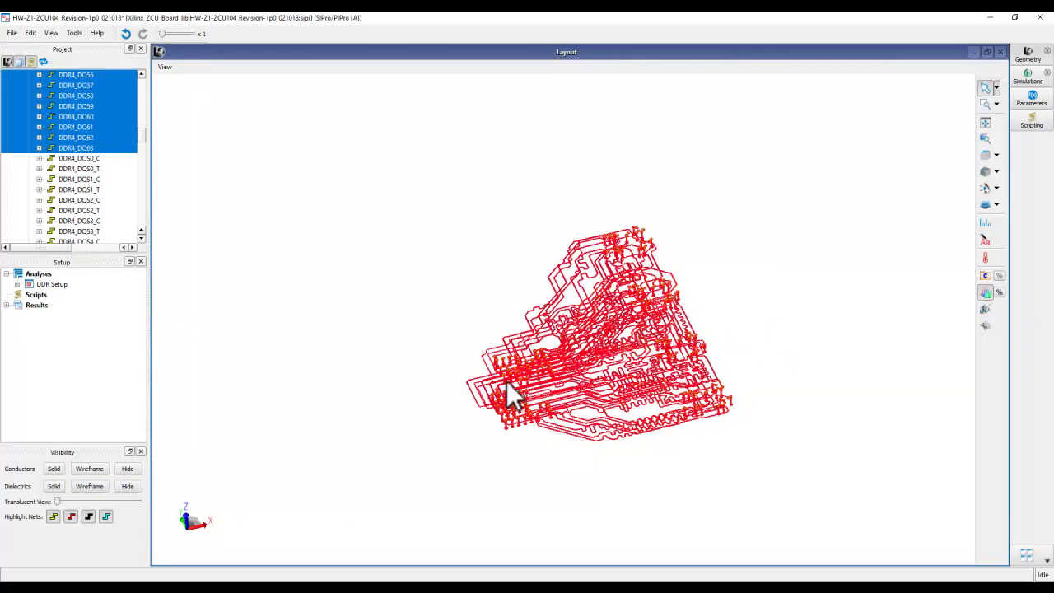
scroll(525, 373, "up", 3)
middle_click_drag(559, 361, 465, 364)
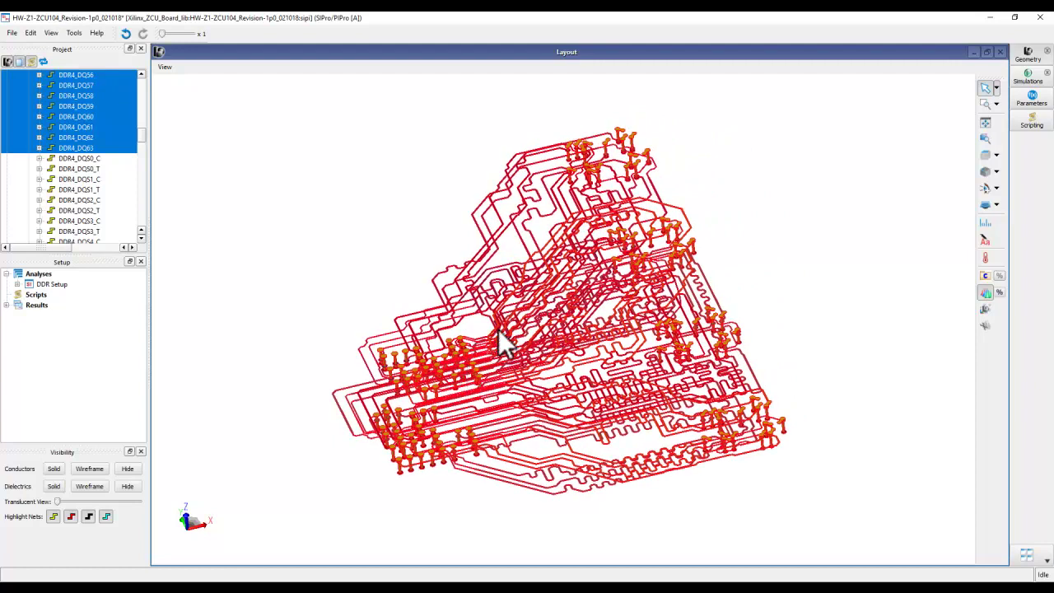
- Run the RapidScan-Z0 transmission analysis on the selected DQ nets and enlarge the result window to show all columns
right_click(75, 125)
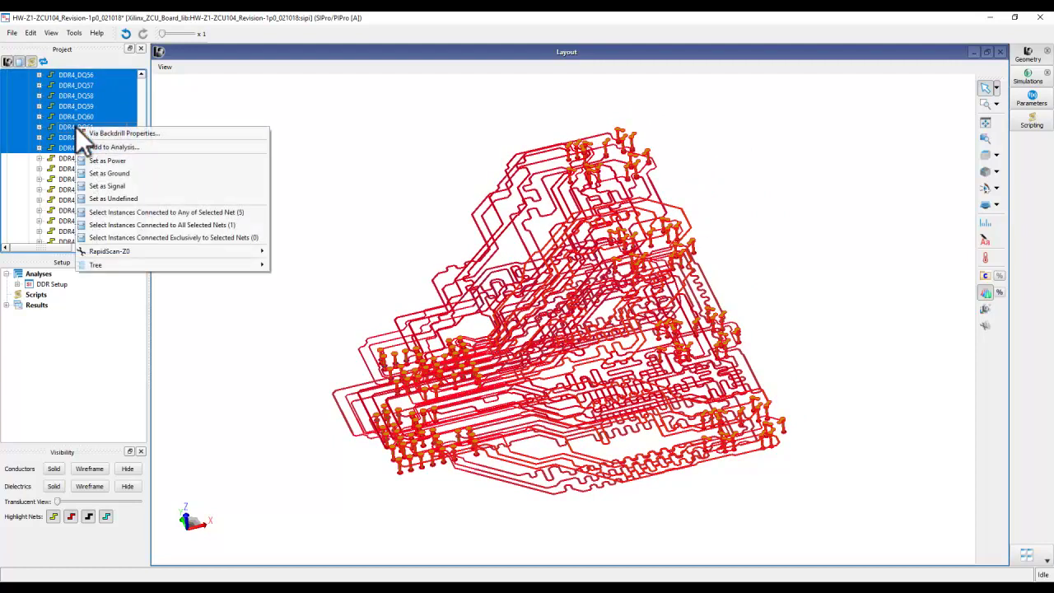
mouse_move(126, 251)
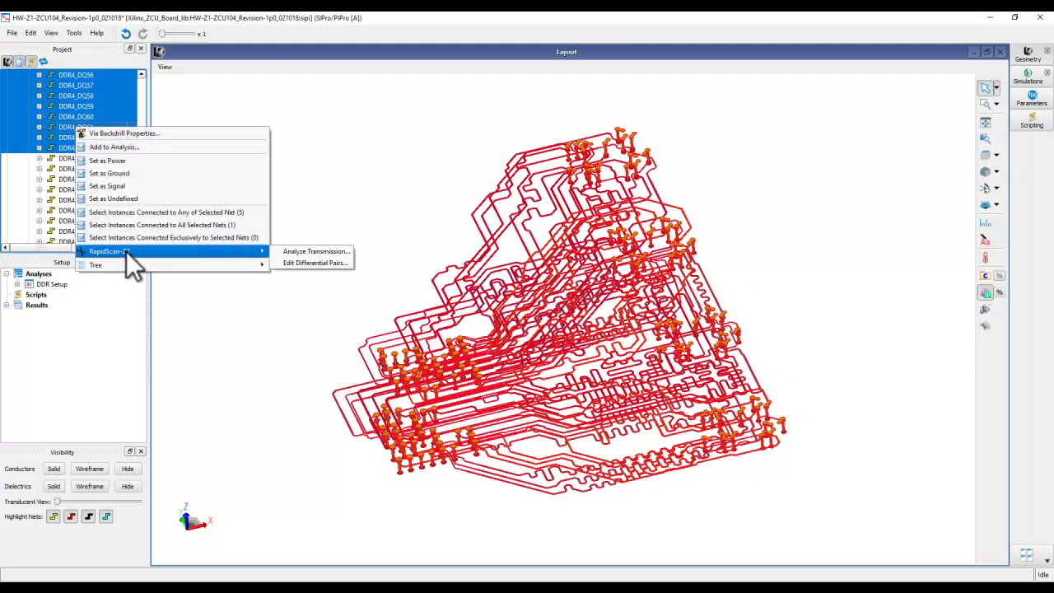
left_click(312, 250)
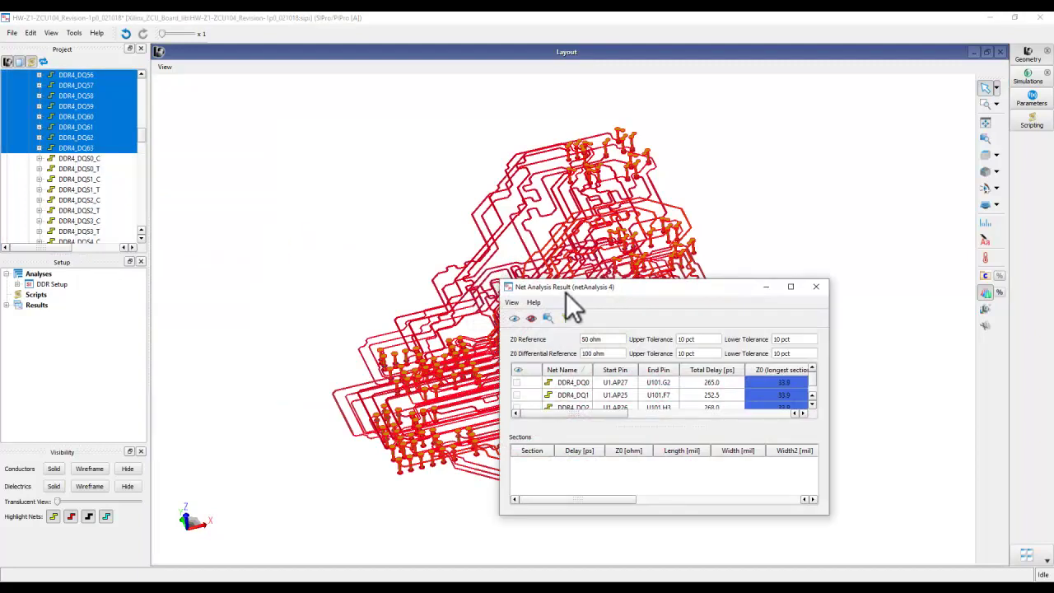
left_click_drag(565, 288, 248, 112)
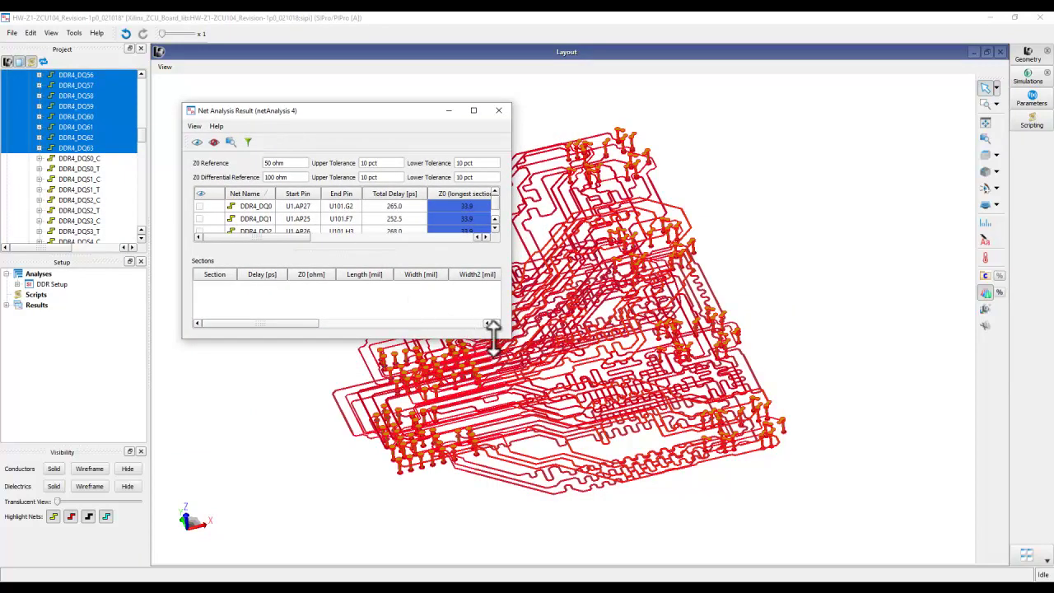
left_click_drag(506, 338, 868, 535)
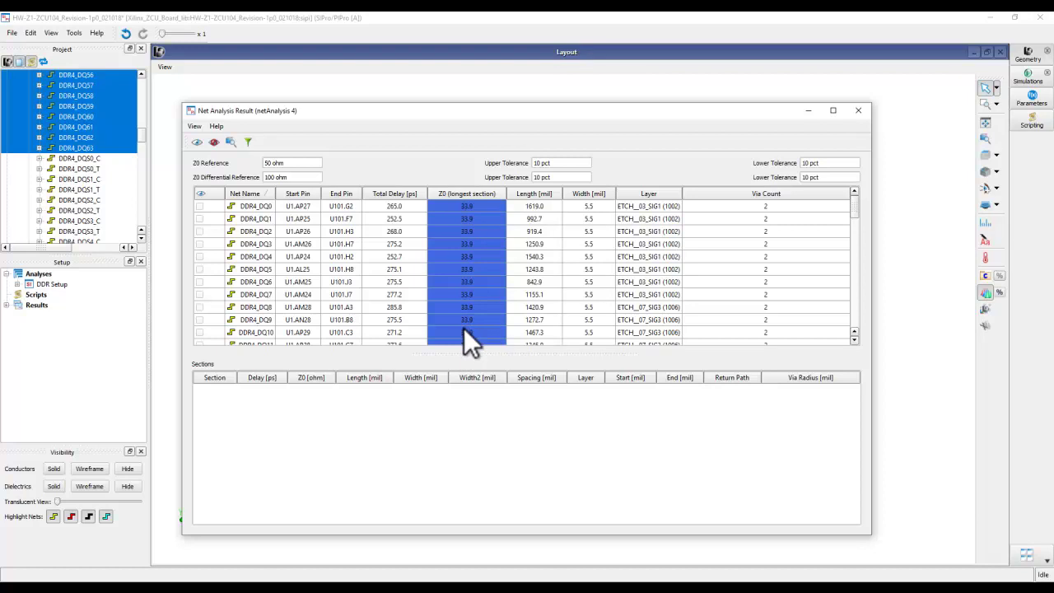
- Set the Z0 Reference to 33 ohm and look through the net results for impedances outside tolerance
left_click(273, 162)
left_click_drag(272, 162, 260, 162)
type("34")
left_click(307, 178)
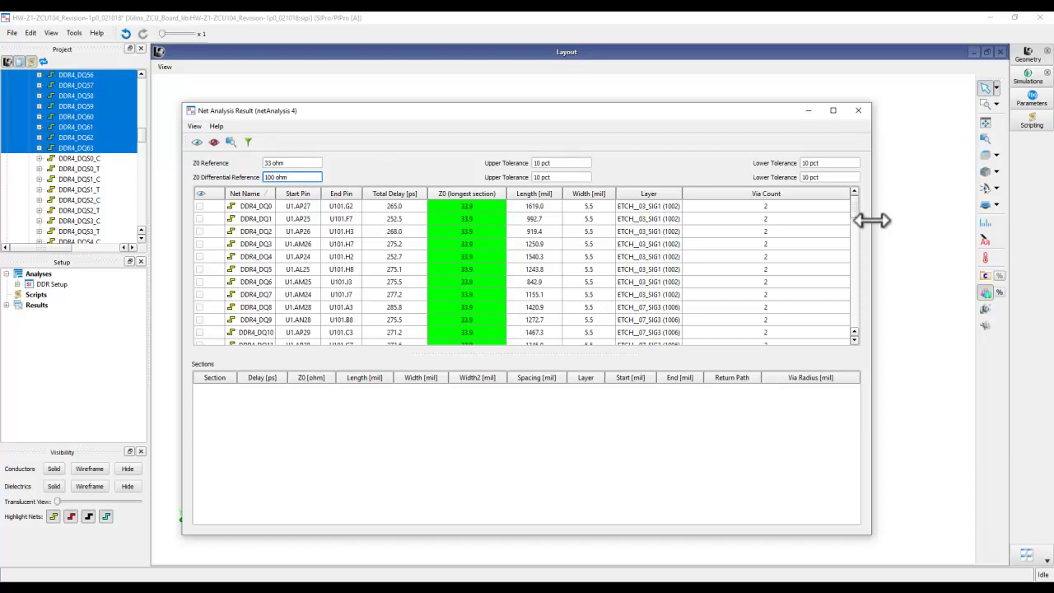
left_click_drag(854, 206, 855, 283)
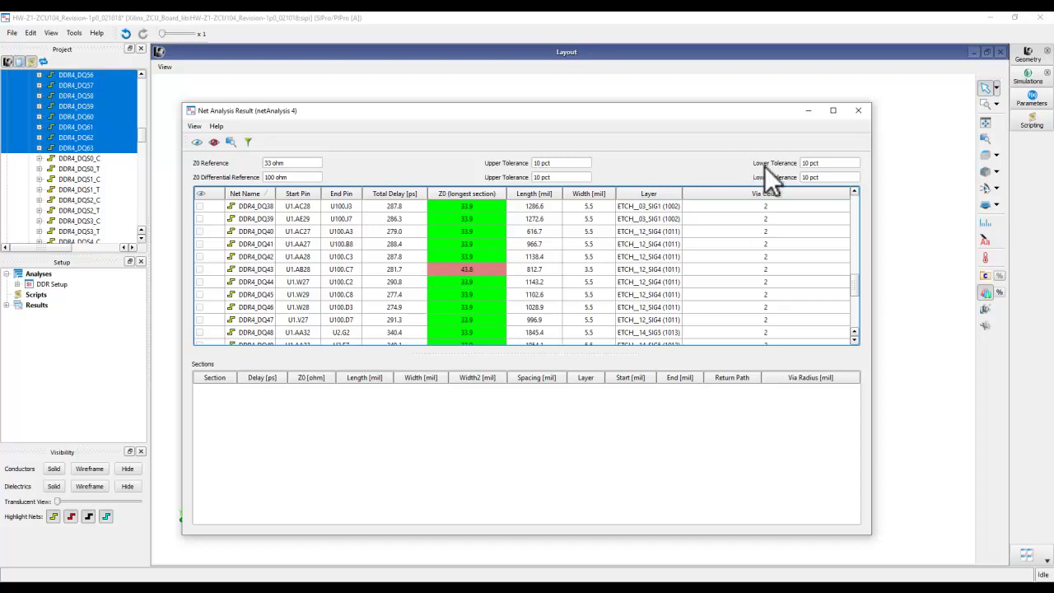
mouse_move(855, 283)
left_mouse_down()
mouse_move(856, 317)
mouse_move(853, 285)
left_mouse_up()
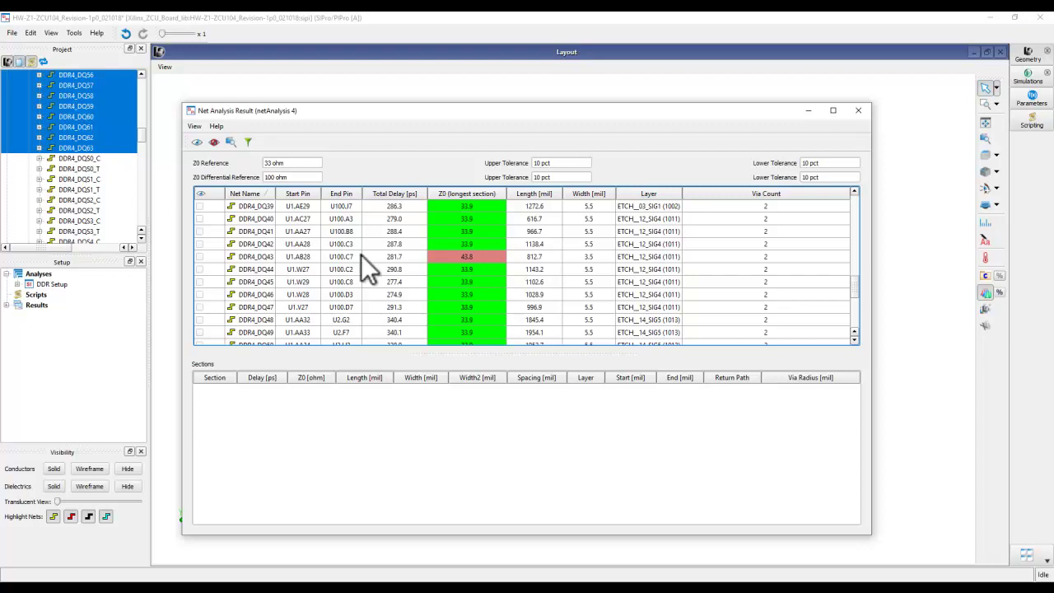
- Review the visualization colors for lower than, within and higher than specification, leaving them as they are
left_click(194, 126)
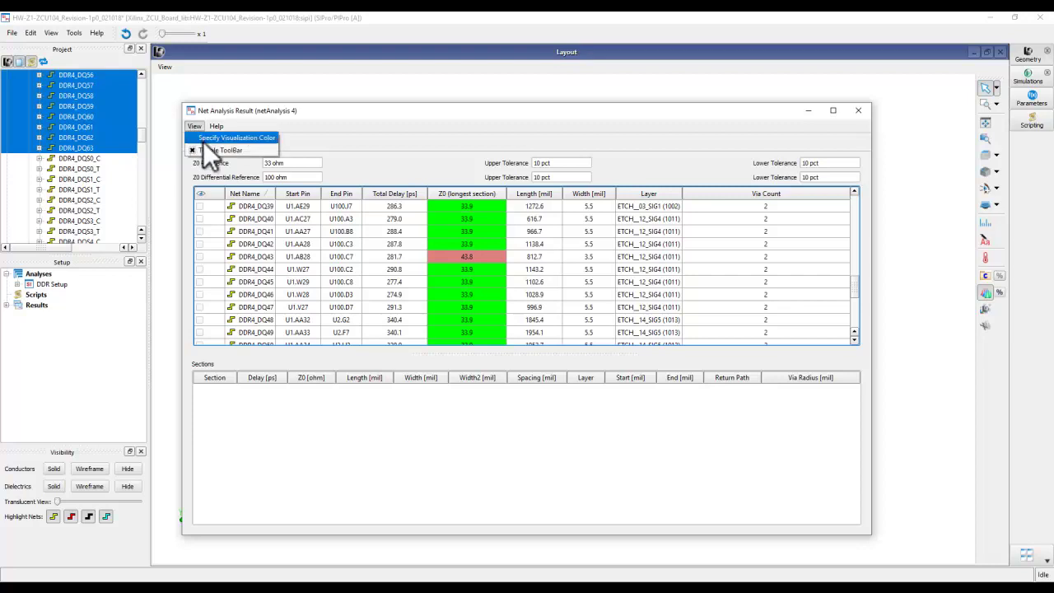
left_click(212, 139)
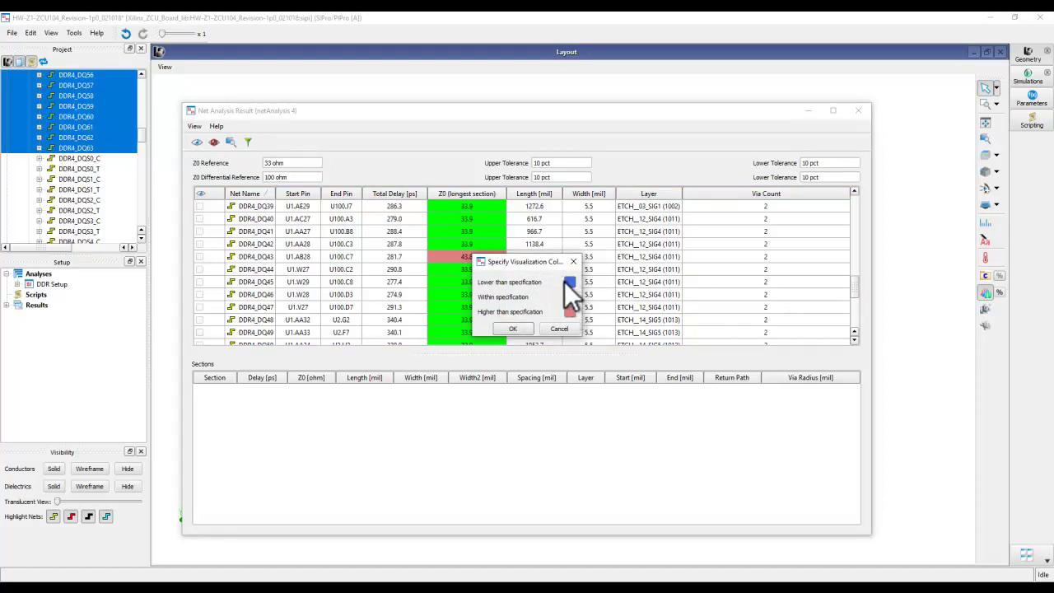
left_click(559, 330)
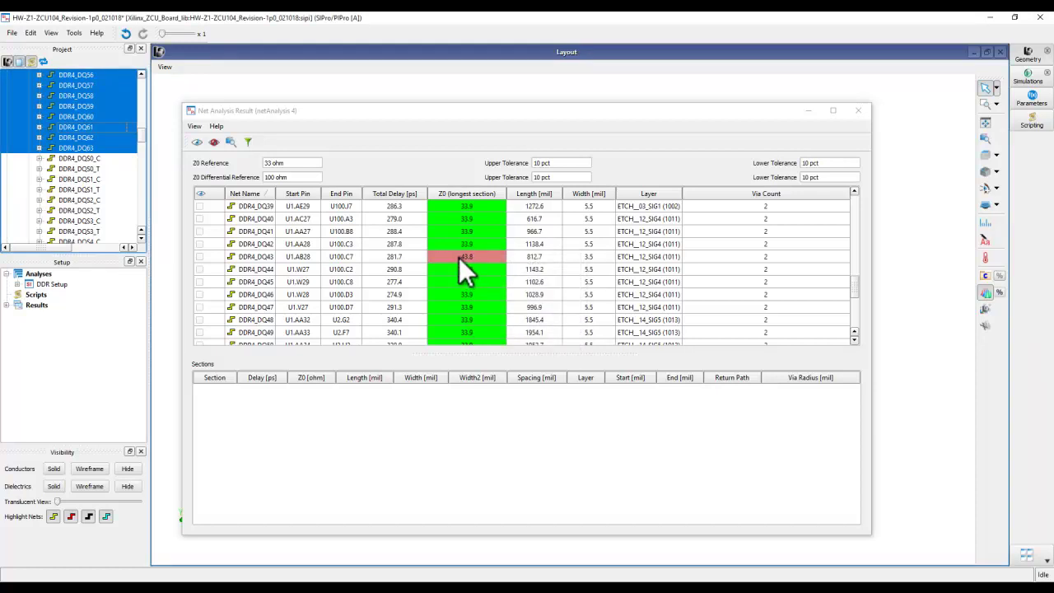
- List the individual sections of net DDR4_DQ43 and widen the Layer and Return Path columns to show their full text
left_click(264, 256)
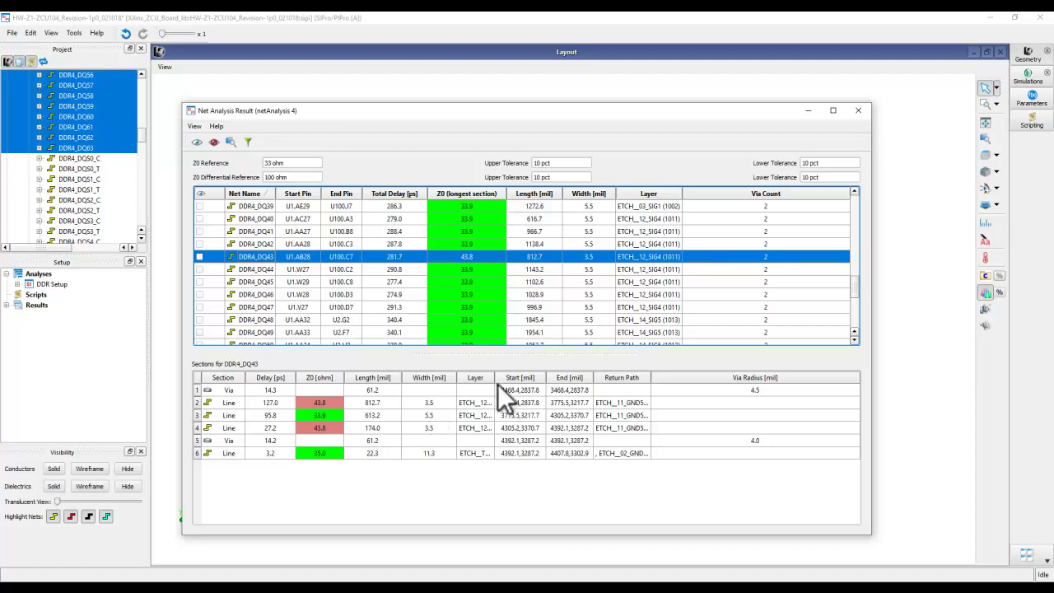
left_click_drag(494, 377, 544, 376)
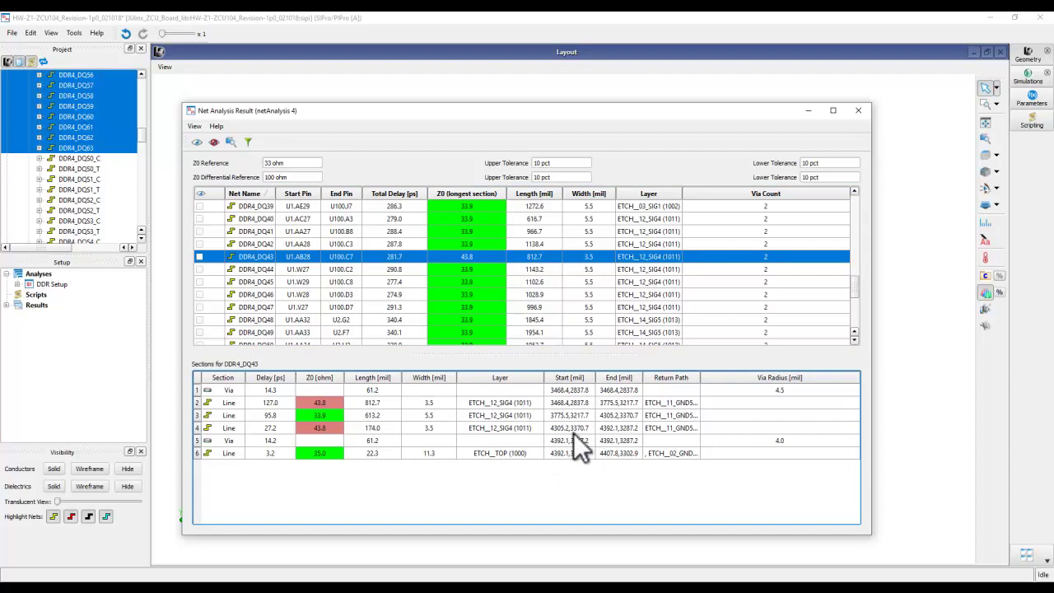
left_click_drag(699, 377, 758, 377)
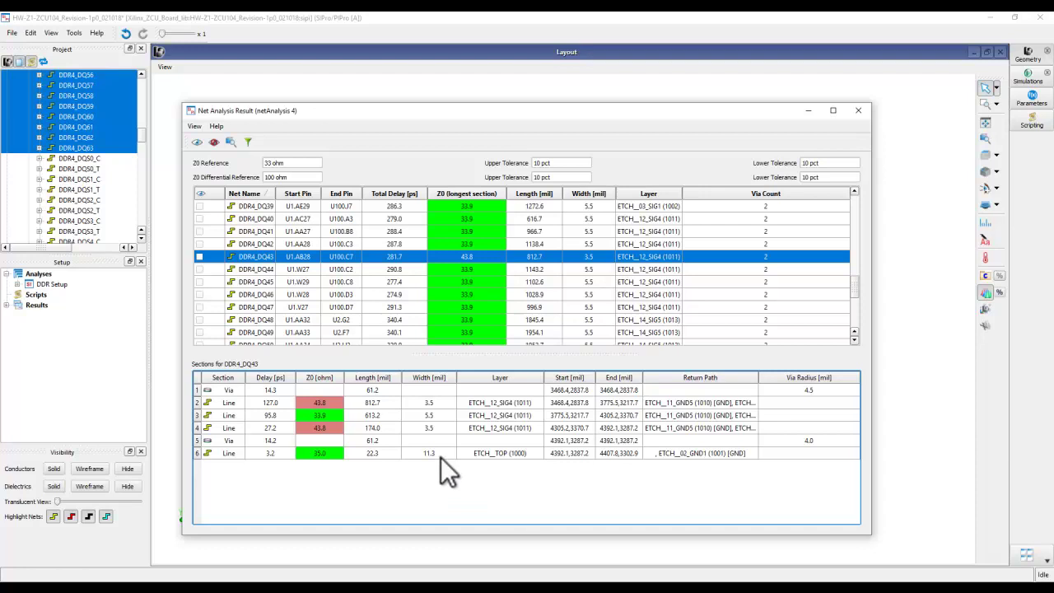
- Display the impedance-colored traces of all analyzed nets in the layout, and then leave only DDR4_DQ43 visible
left_click_drag(392, 110, 412, 395)
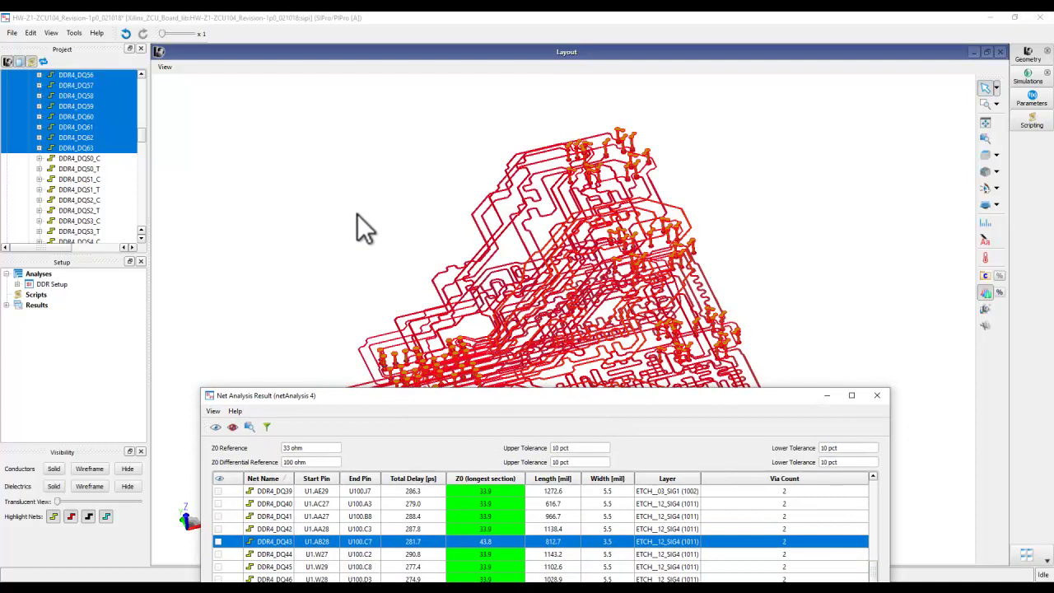
left_click(357, 214)
left_click_drag(433, 399, 372, 192)
left_click(155, 335)
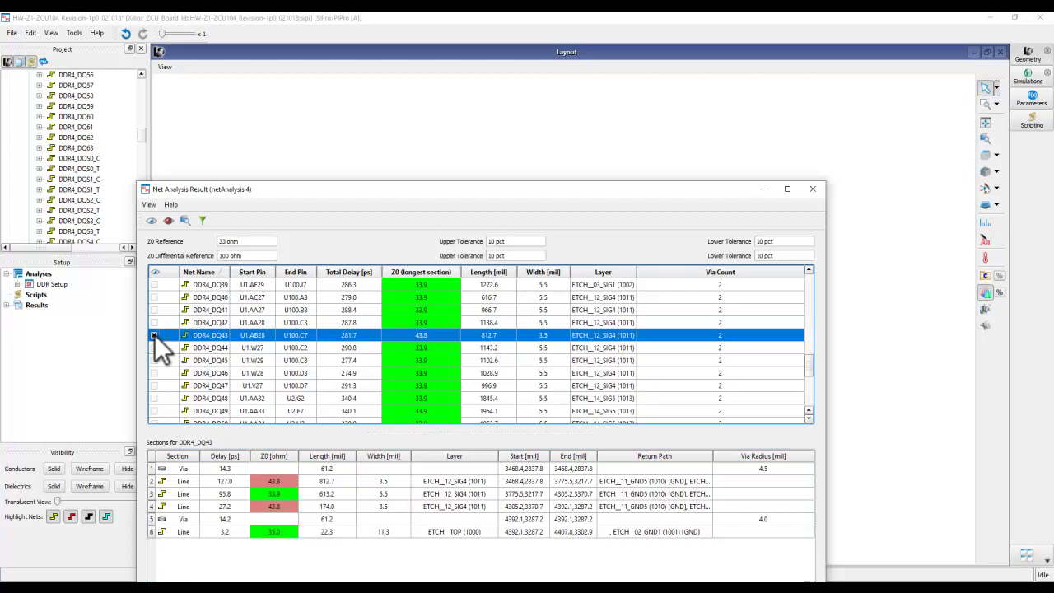
left_click(151, 221)
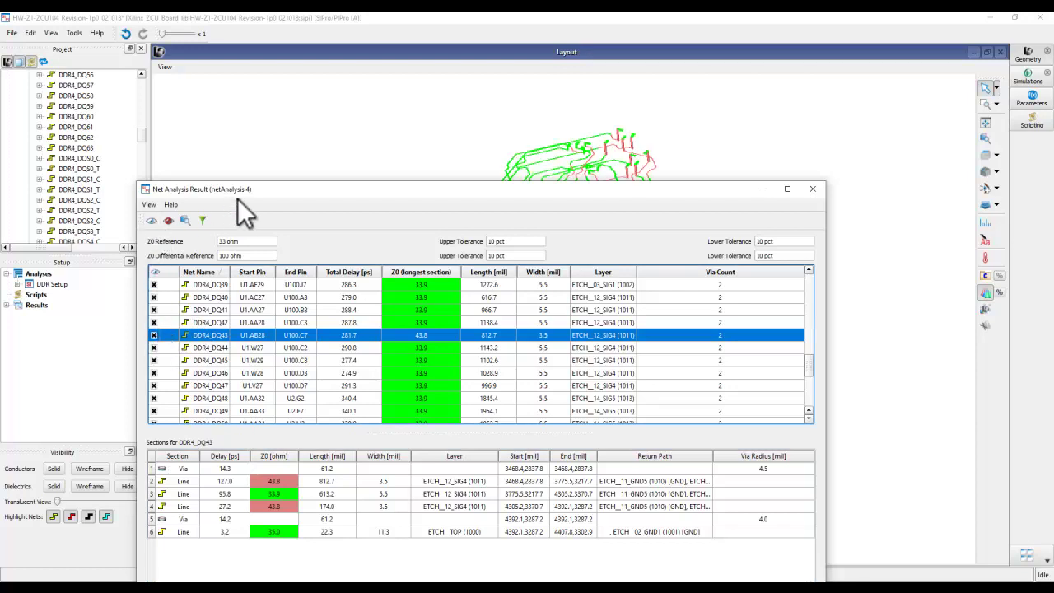
left_click(168, 221)
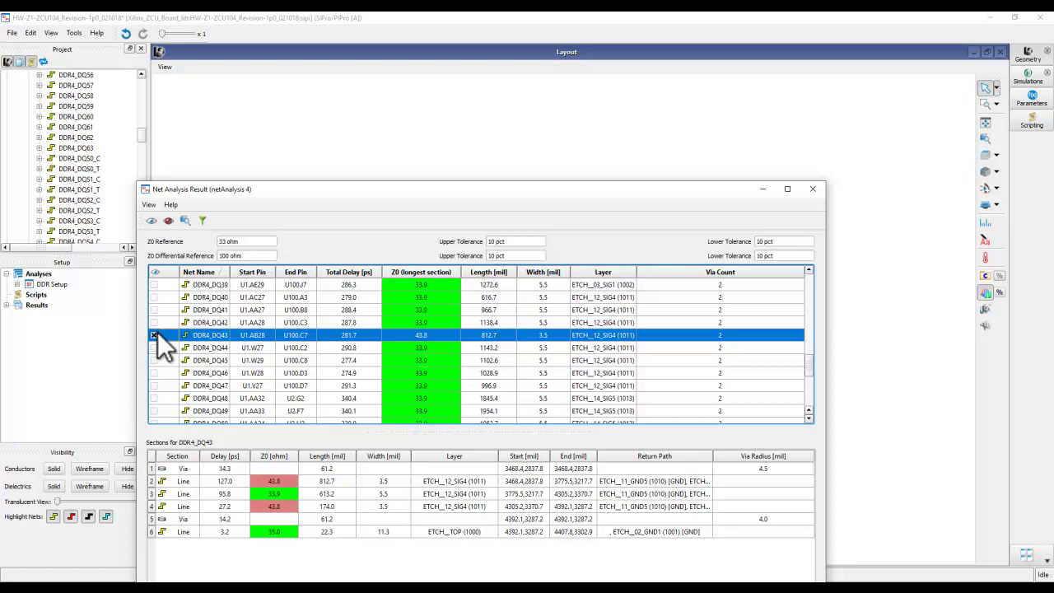
- Examine the impedance-colored sections of DDR4_DQ43 in the layout from one end to the other, comparing them with its section table
left_click_drag(350, 191, 396, 445)
scroll(466, 315, "up", 4)
middle_click_drag(442, 304, 420, 301)
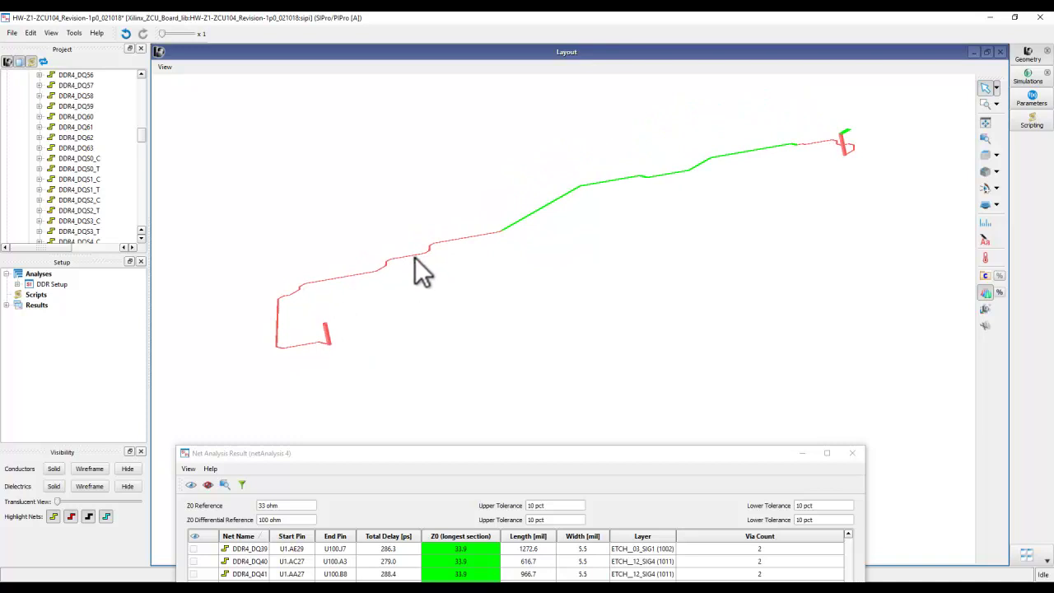
left_click_drag(510, 453, 482, 174)
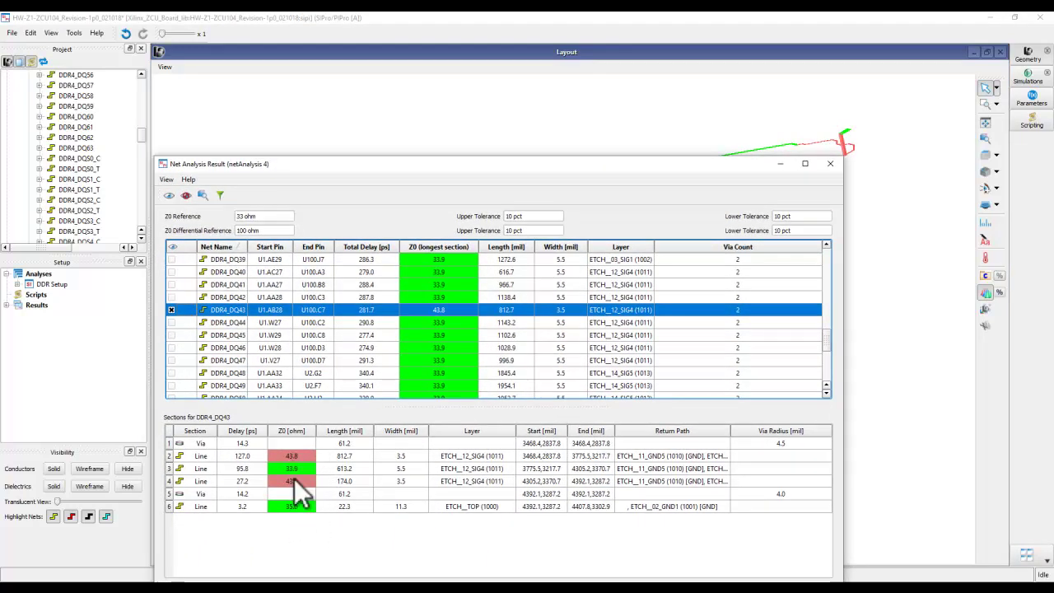
mouse_move(385, 169)
left_mouse_down()
mouse_move(406, 421)
mouse_move(394, 489)
left_mouse_up()
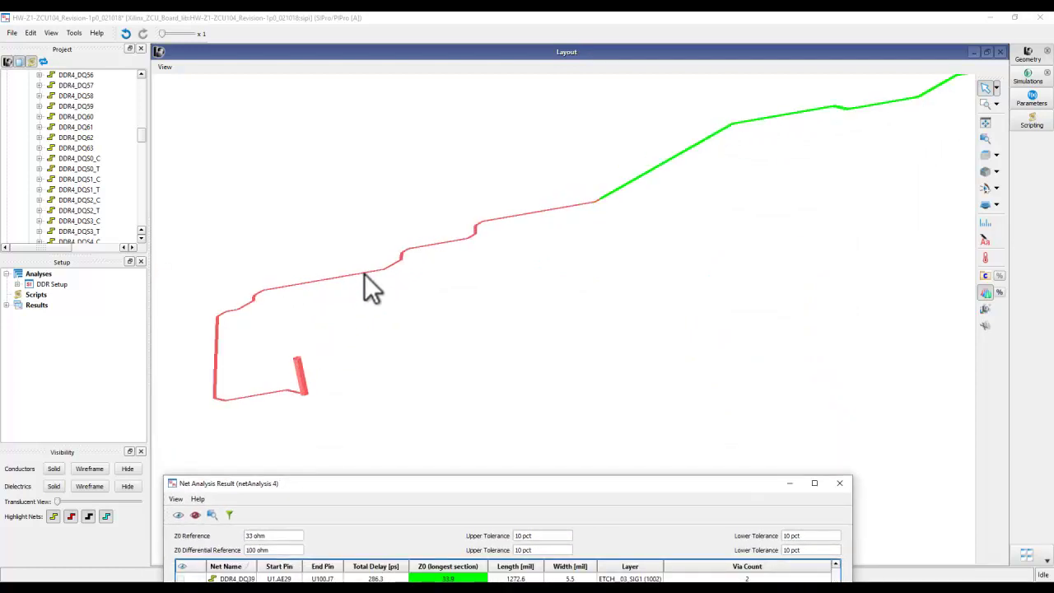
scroll(364, 273, "up", 2)
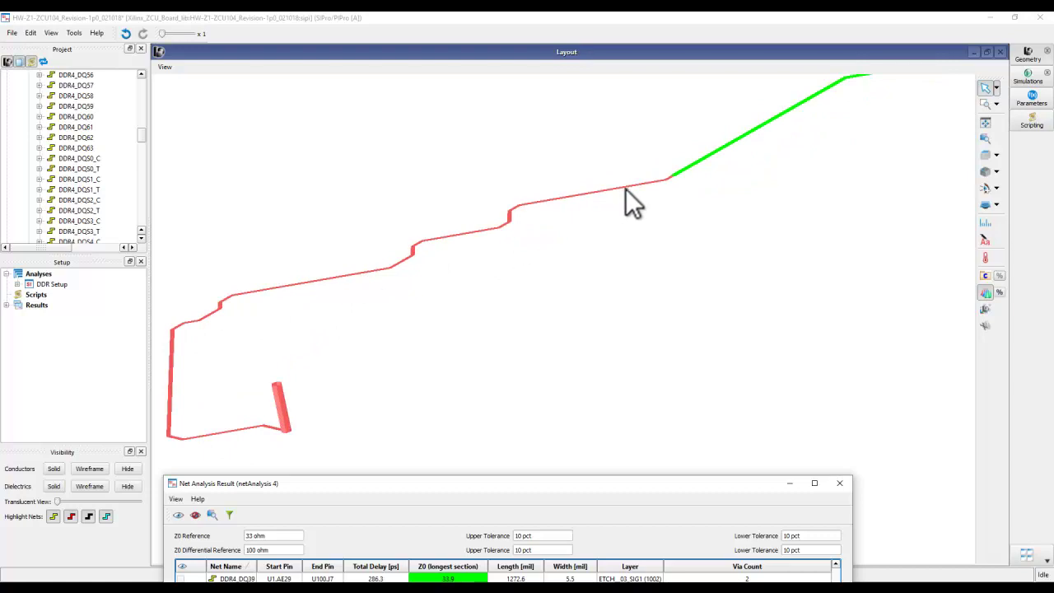
mouse_move(702, 223)
middle_mouse_down()
mouse_move(254, 416)
mouse_move(193, 399)
middle_mouse_up()
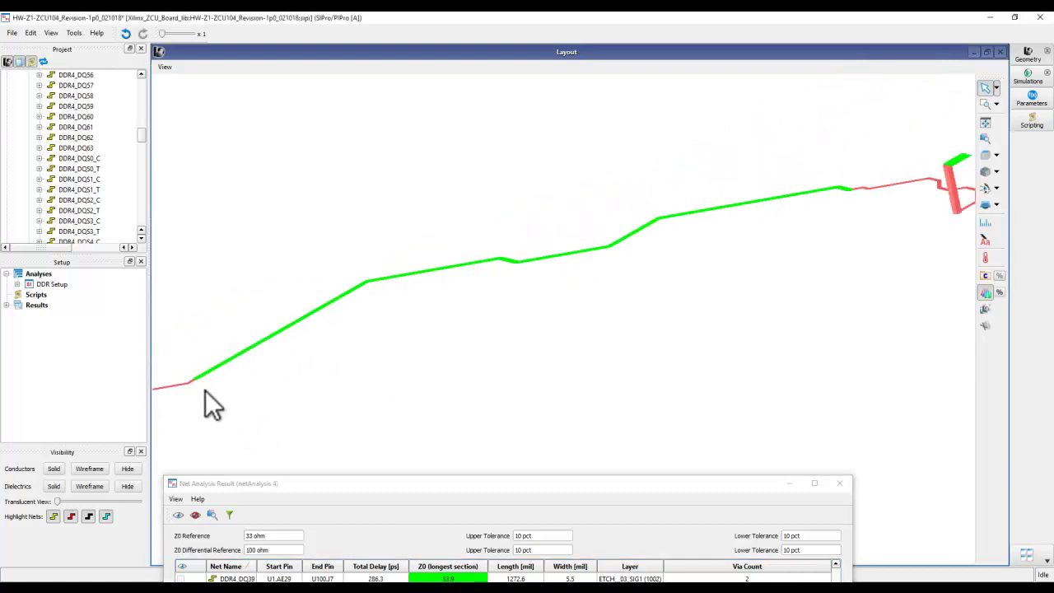
middle_click_drag(757, 218, 499, 337)
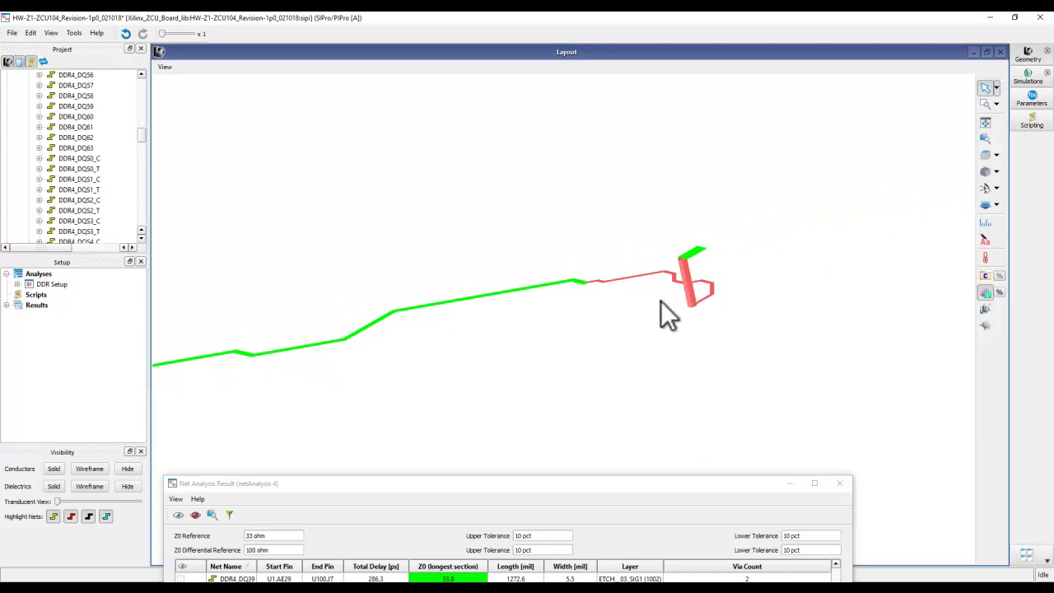
- Compare the total delay, skew and total length of nets DDR4_DQ0 to DDR4_DQ7 in the net analysis result
left_click_drag(547, 482, 575, 106)
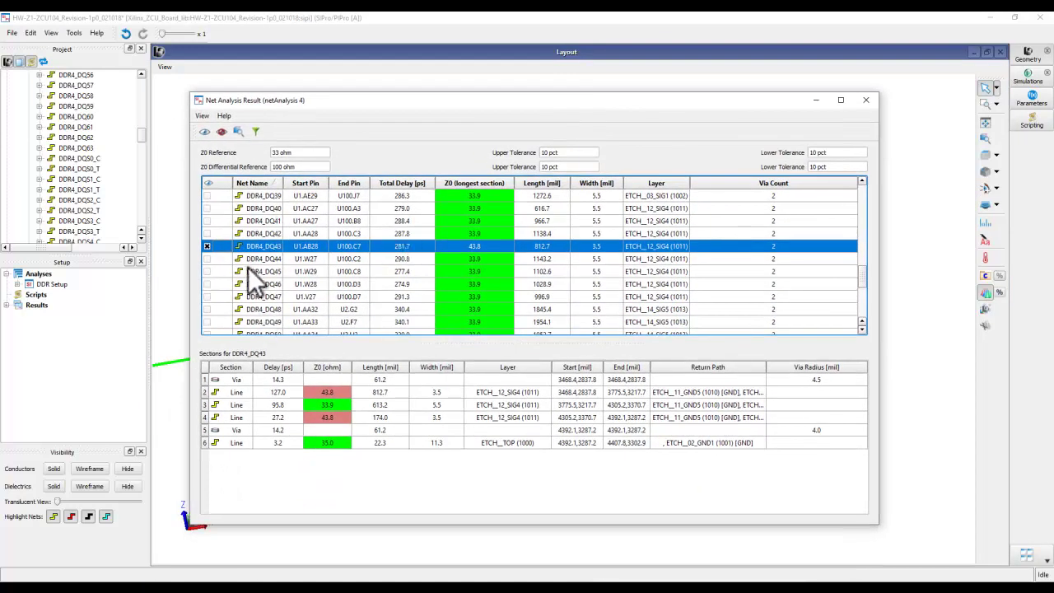
scroll(256, 271, "up", 13)
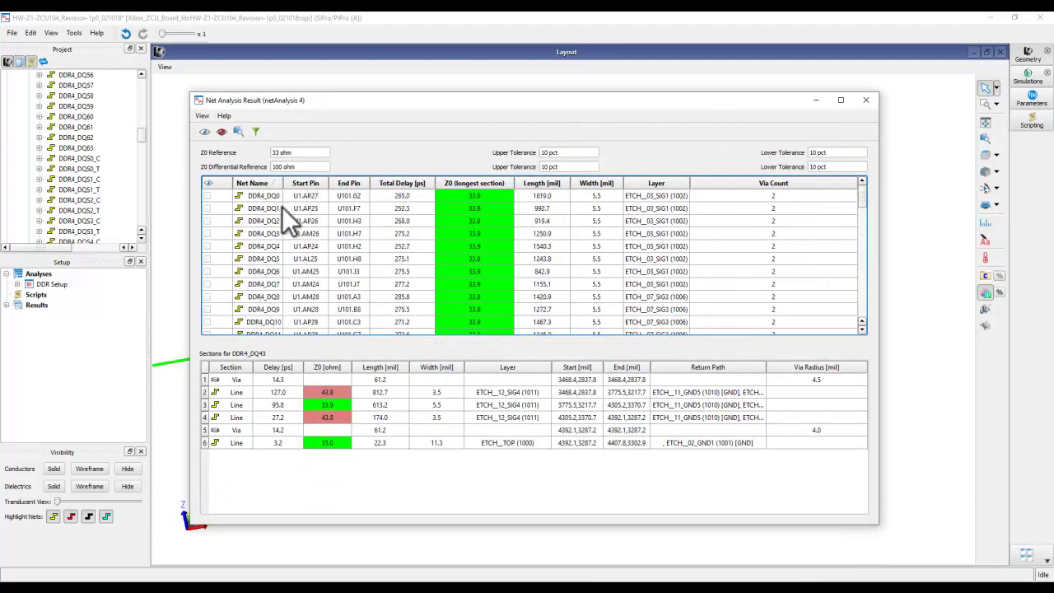
left_click_drag(283, 183, 295, 183)
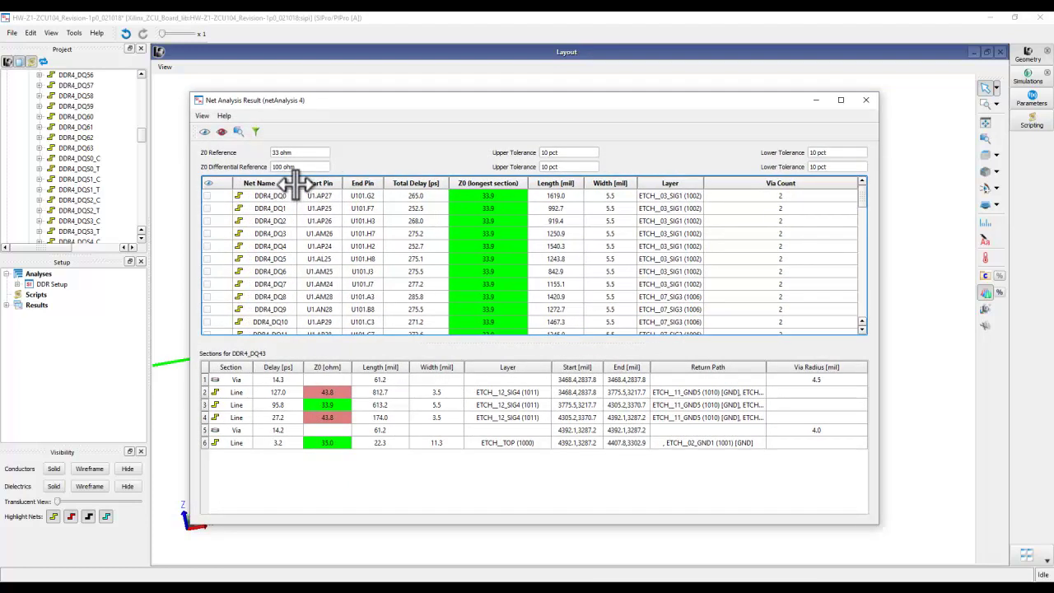
left_click(259, 195)
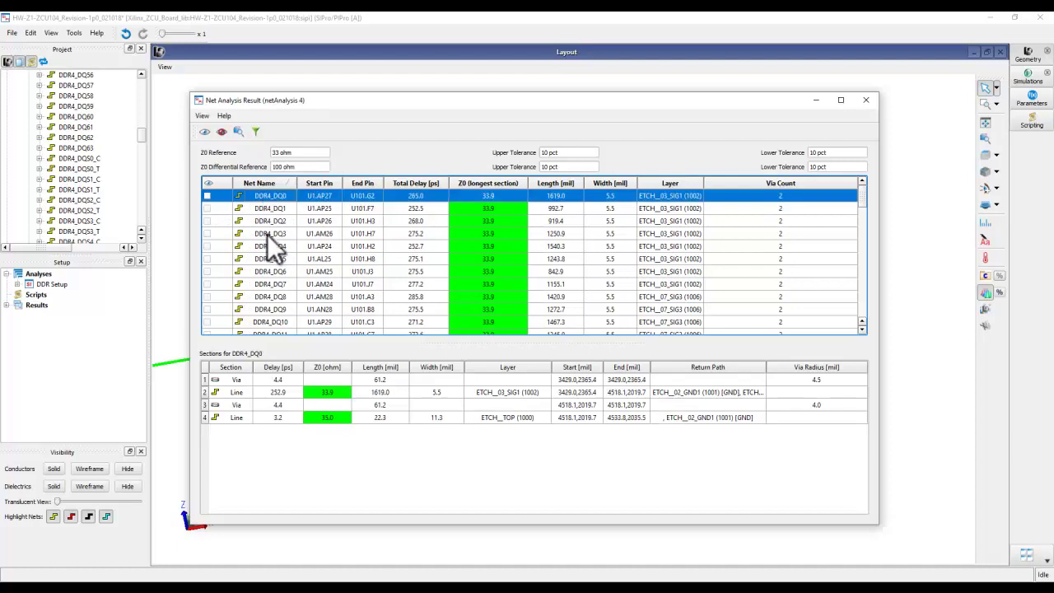
left_click(269, 281, "shift")
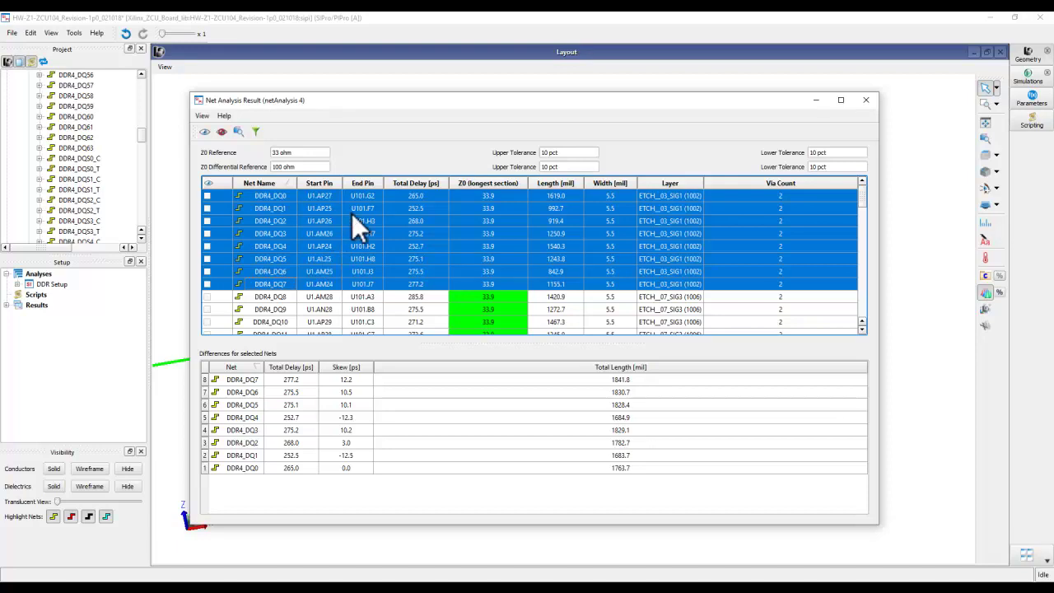
- Close the net analysis result, show all conductors as wireframe and clear the "dq" filter from the design's nets
left_click(866, 100)
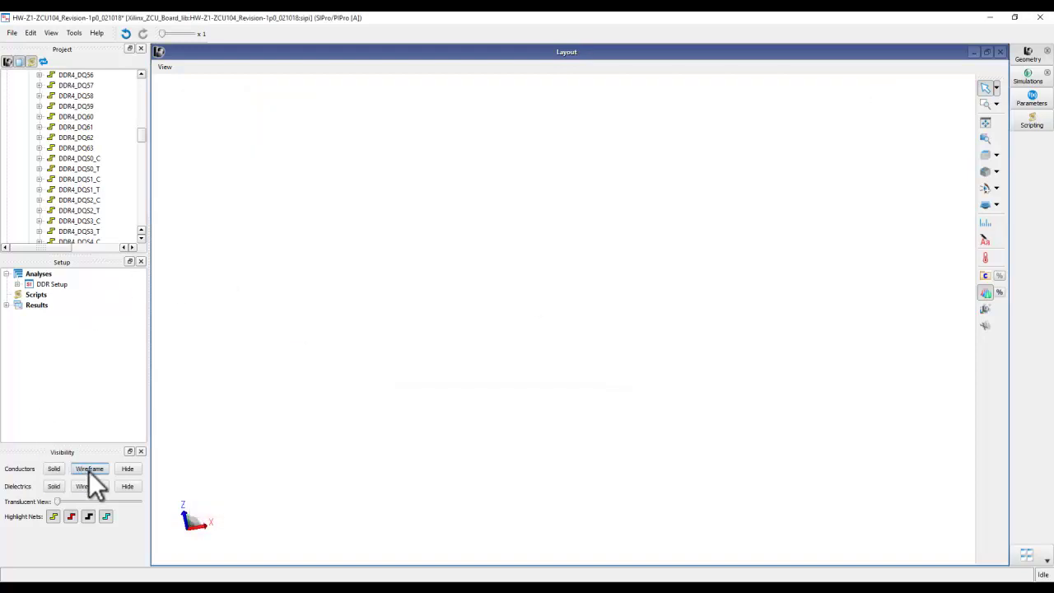
left_click(89, 471)
left_click_drag(141, 134, 138, 78)
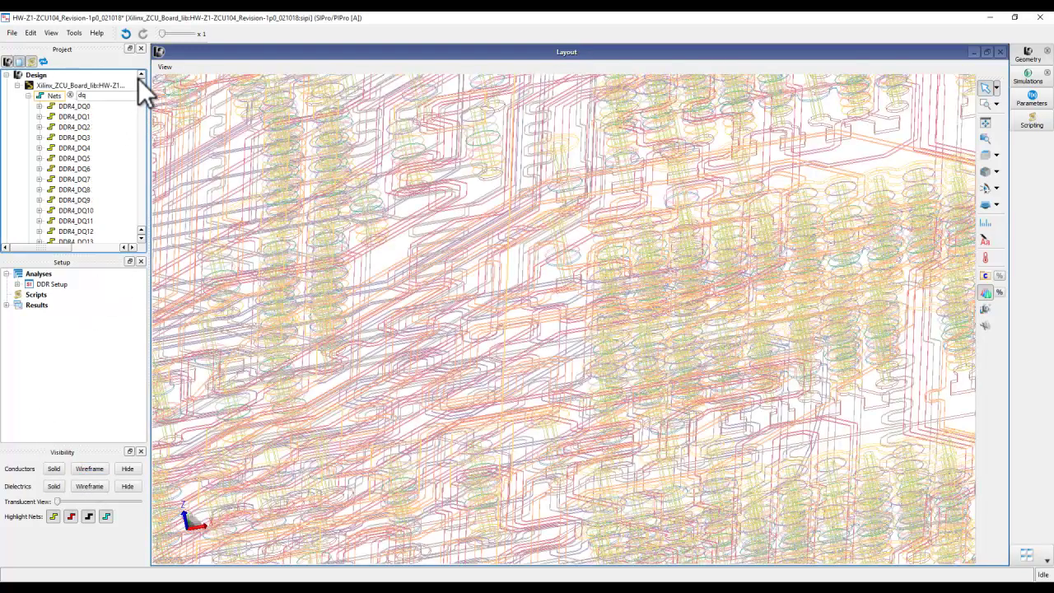
left_click(71, 95)
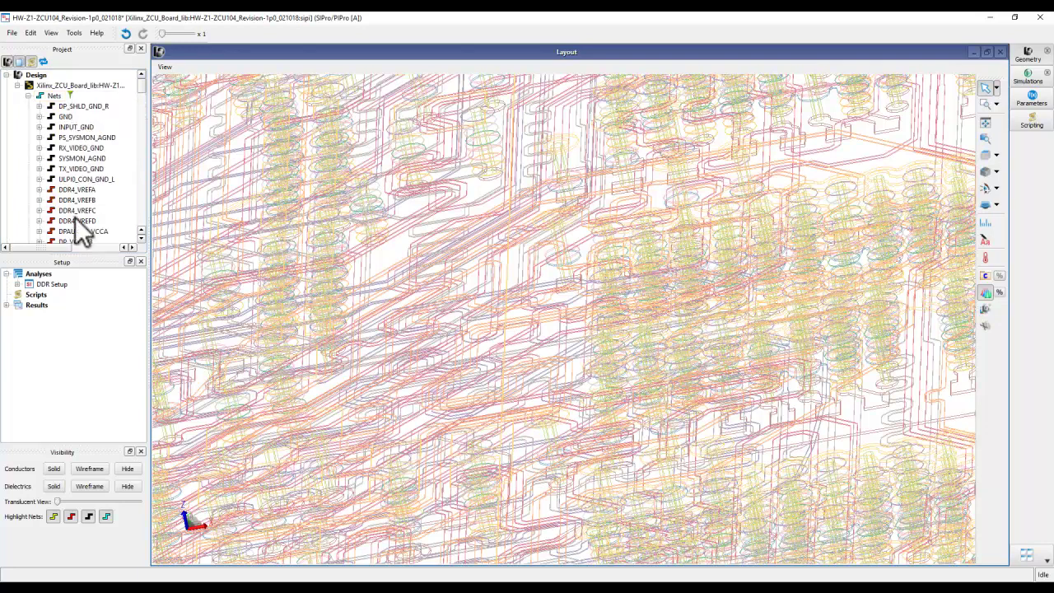
- Open the S-Parameters results of the DDR Setup analysis and maximize the plot window
left_click(17, 284)
left_click(29, 304)
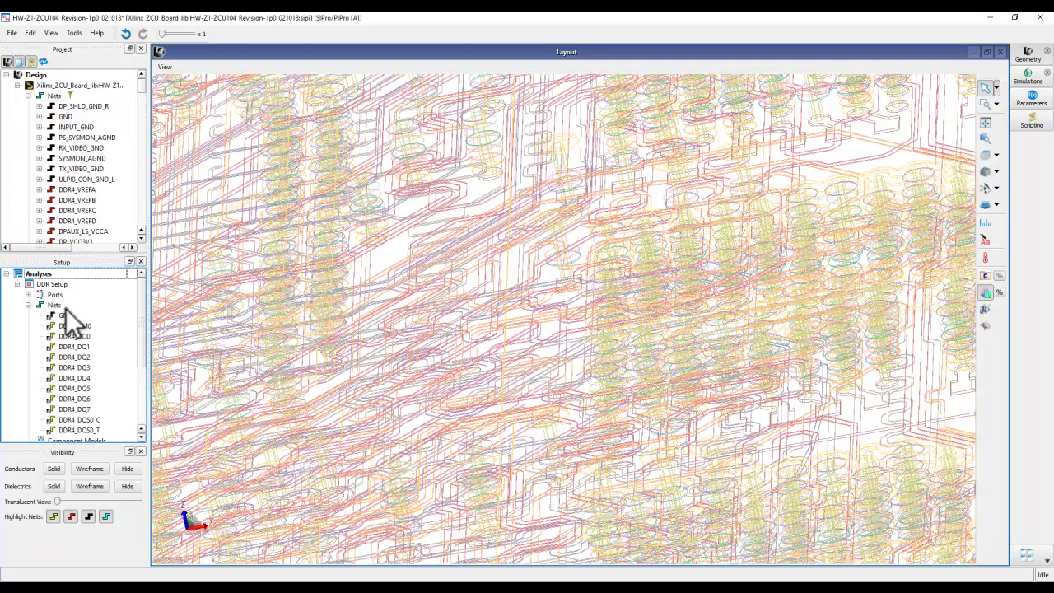
left_click_drag(144, 302, 140, 360)
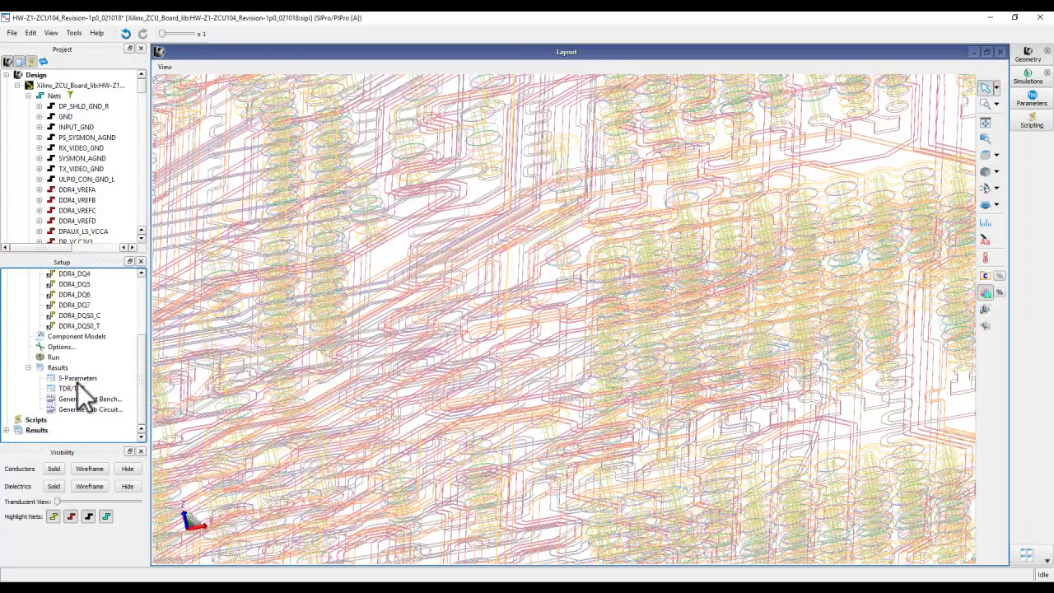
double_click(78, 379)
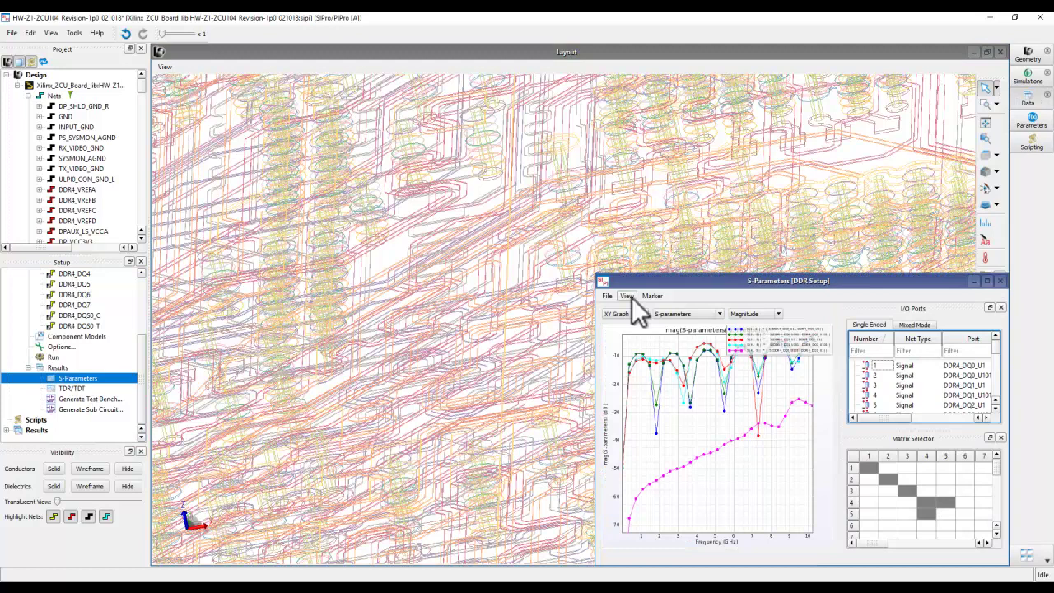
double_click(660, 281)
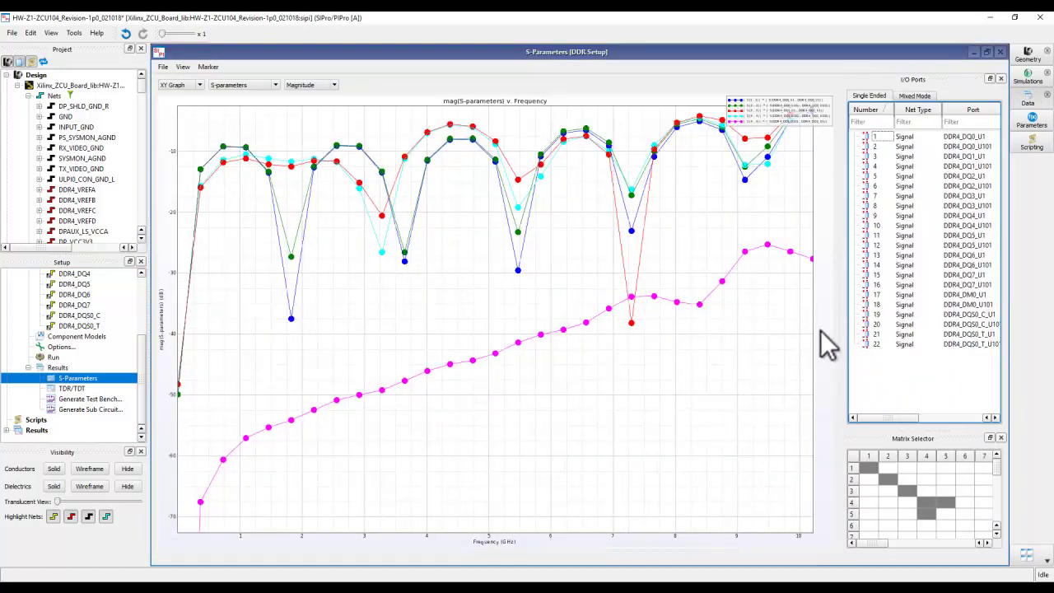
- Widen the I/O Ports list, remove all existing plots and plot the near end crosstalks of port 1, DDR4_DQ0_U1
left_click_drag(840, 321, 639, 288)
right_click(673, 364)
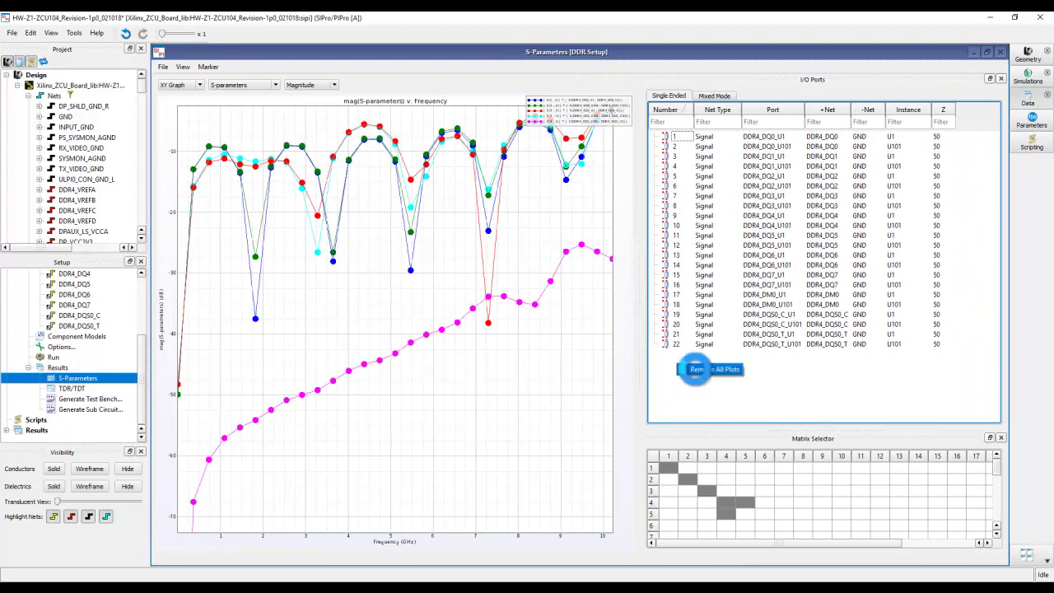
left_click(698, 370)
left_click(674, 136)
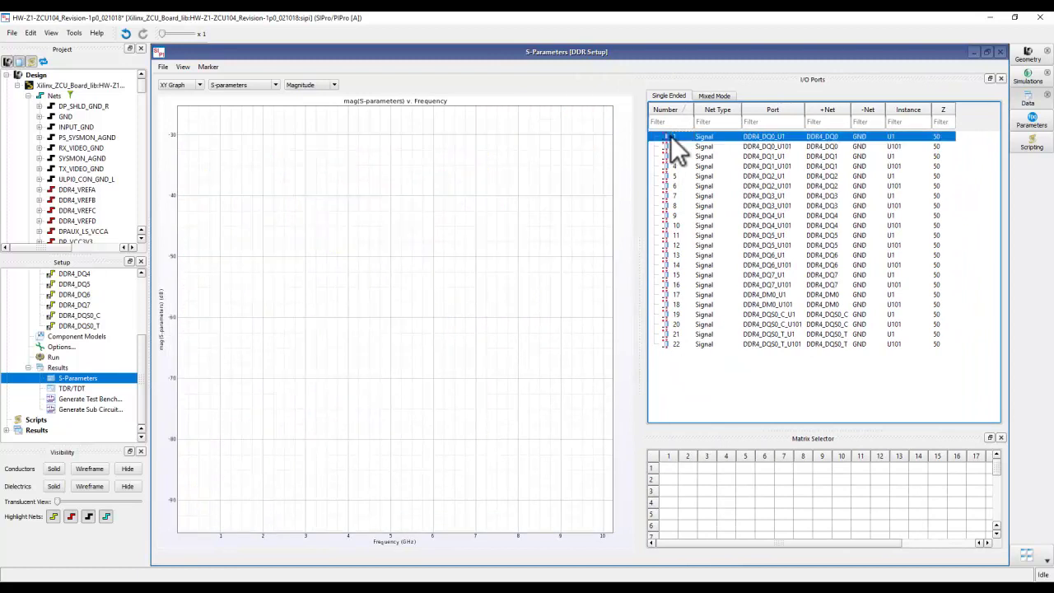
right_click(670, 137)
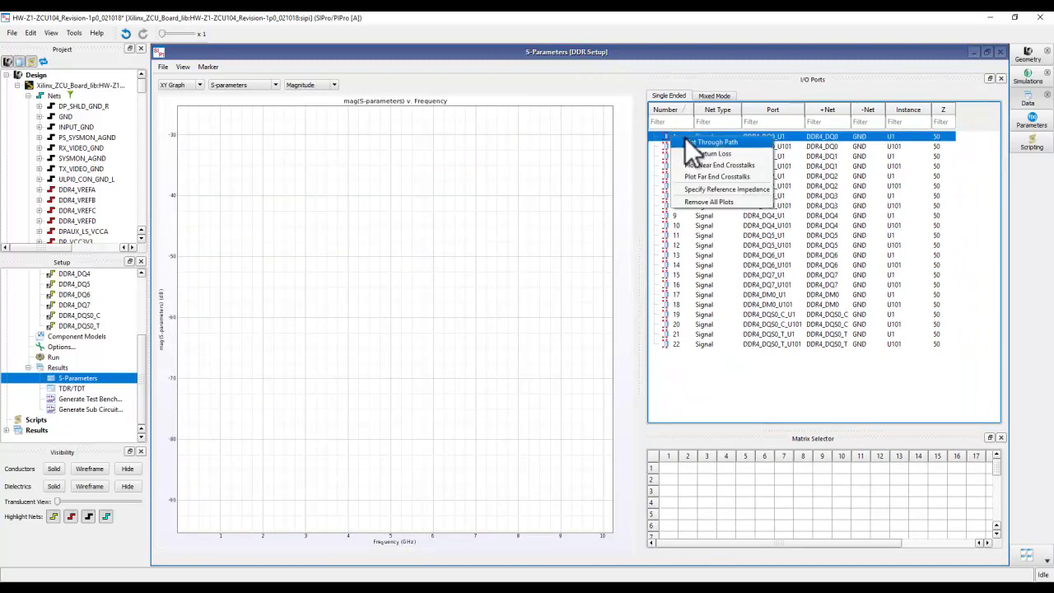
left_click(685, 165)
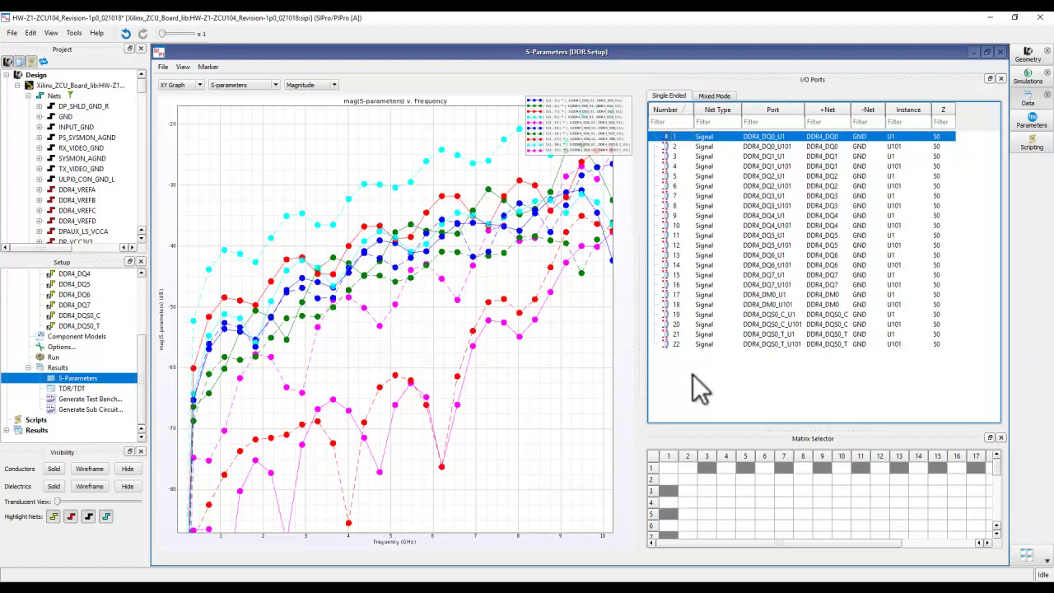
- Replace the near end plots with the far end crosstalks of port 2, DDR4_DQ0_U101
right_click(693, 373)
left_click(723, 382)
left_click(673, 145)
right_click(670, 143)
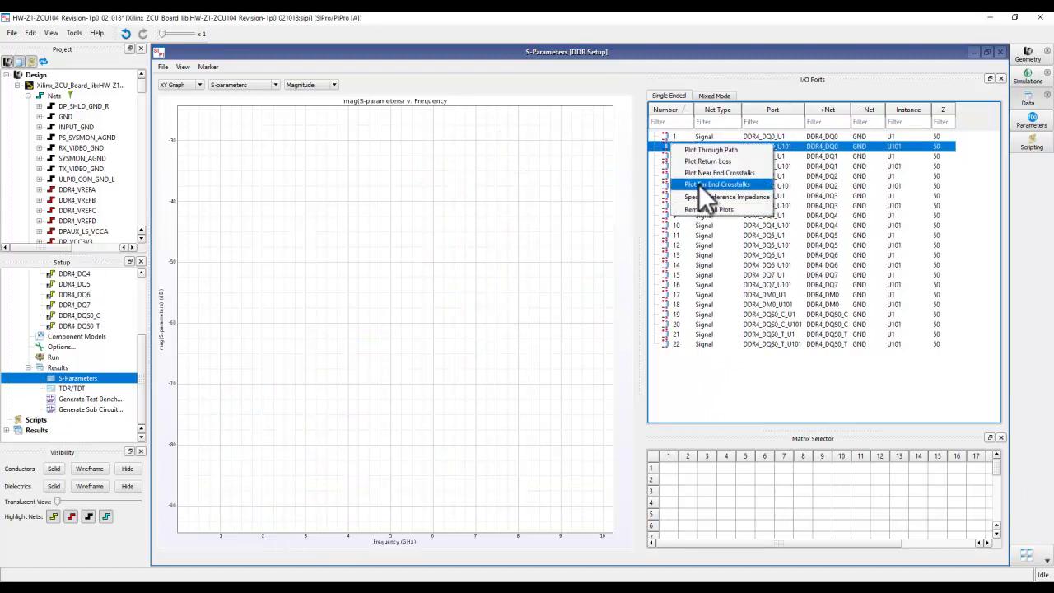
left_click(698, 183)
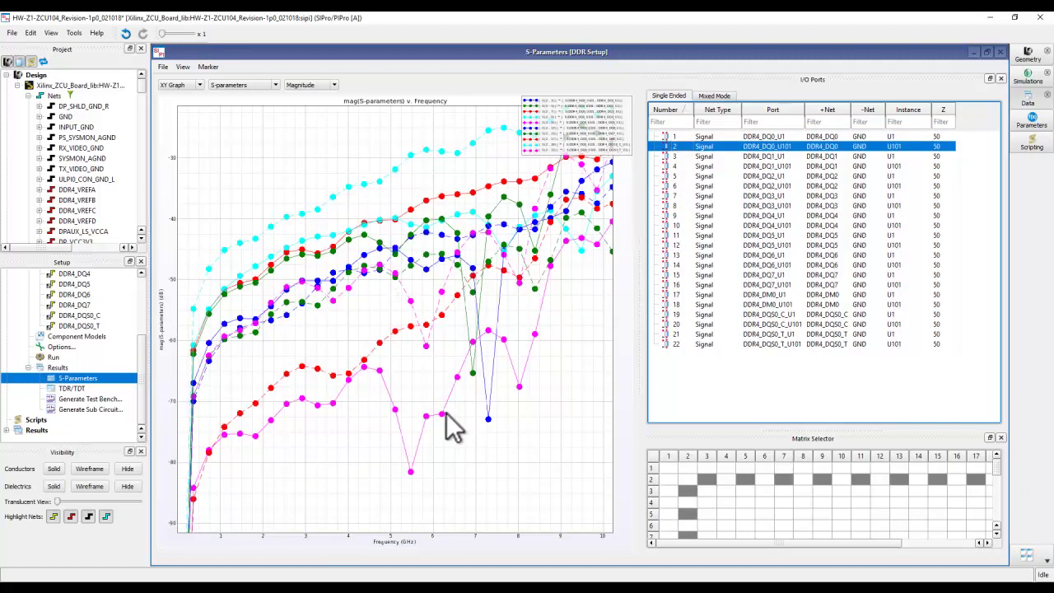
- Close the S-parameter plots and select the Generate Sub Circuit entry in the DDR Setup results
left_click(1000, 52)
scroll(477, 311, "down", 3)
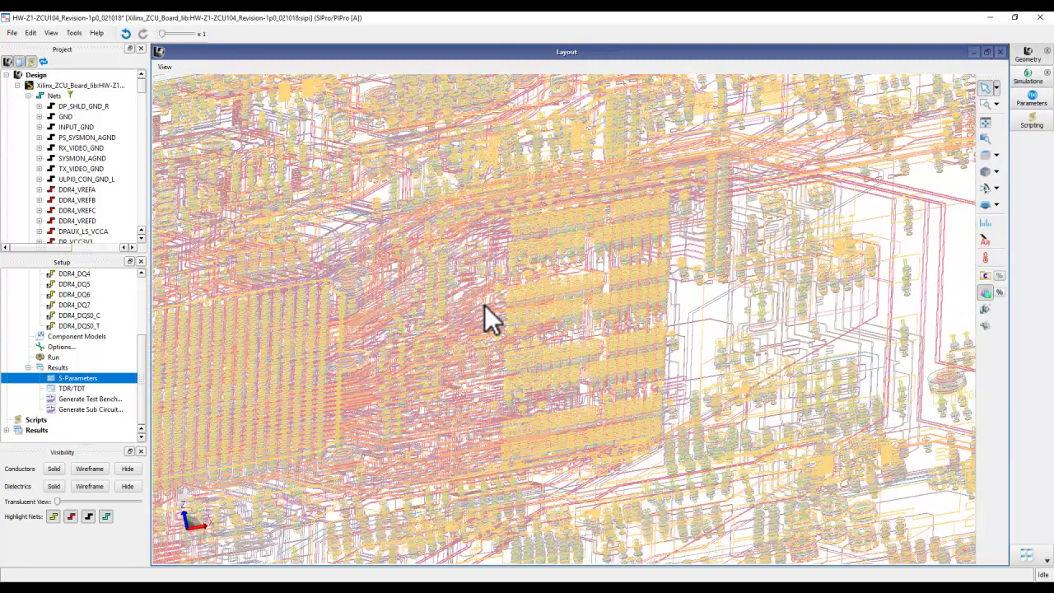
left_click(86, 410)
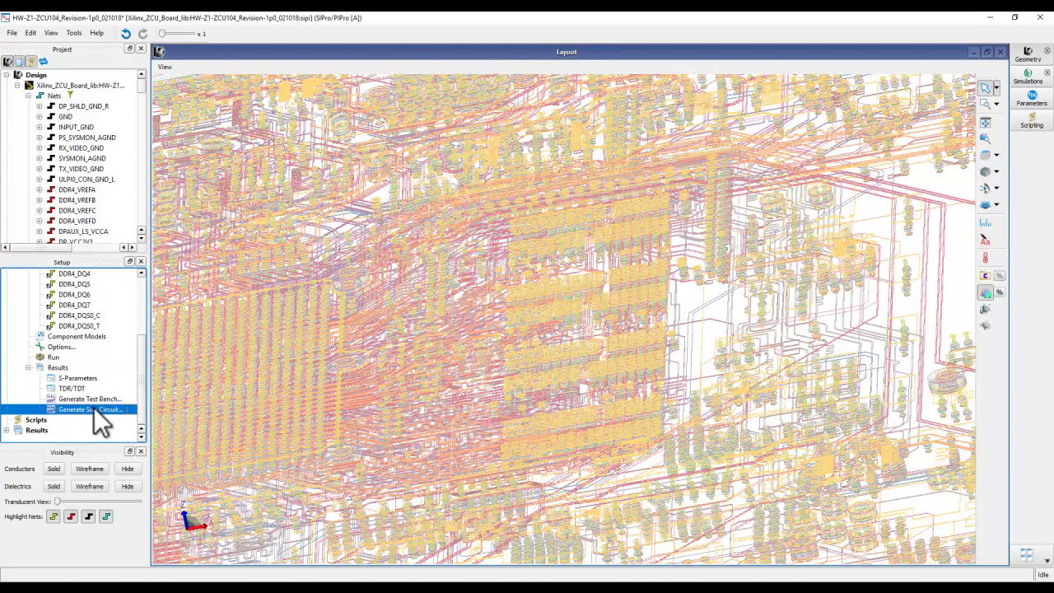